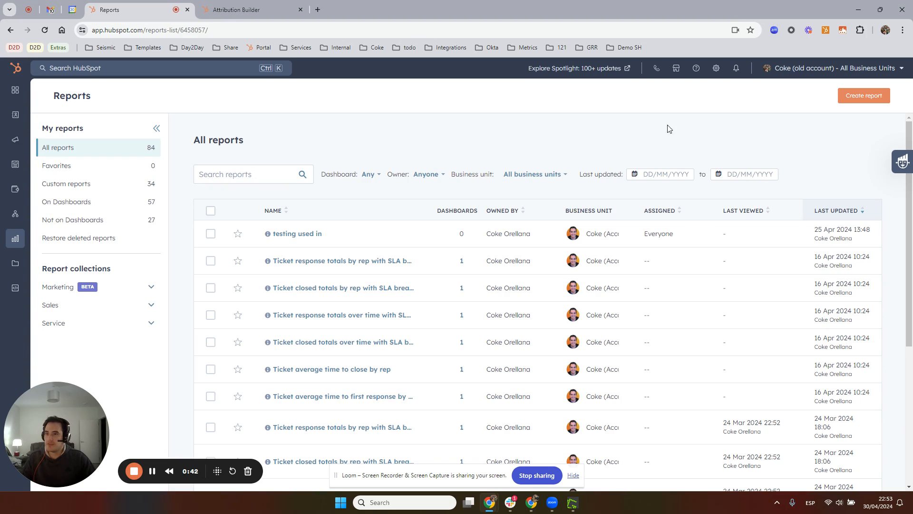
Start creating a new report from scratch using the Attribution report type
{"action": "left_click", "coordinate": [865, 97]}
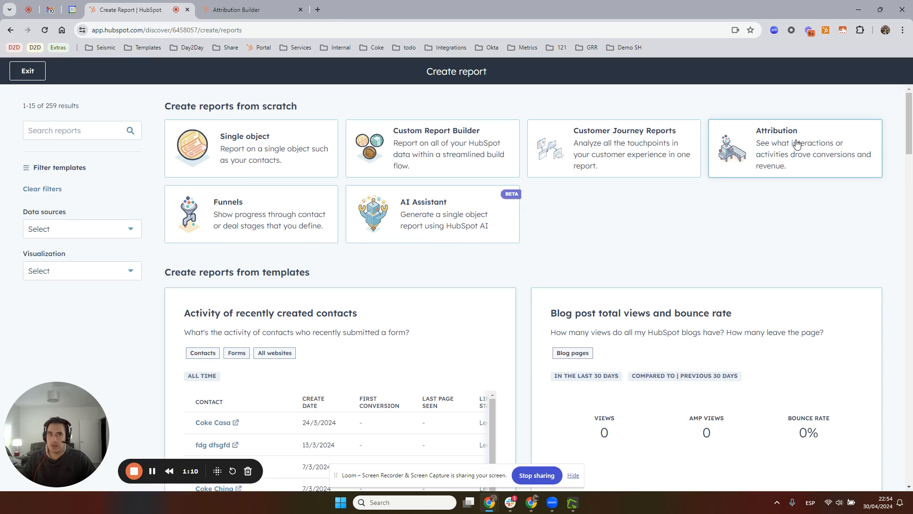
{"action": "left_click", "coordinate": [798, 143]}
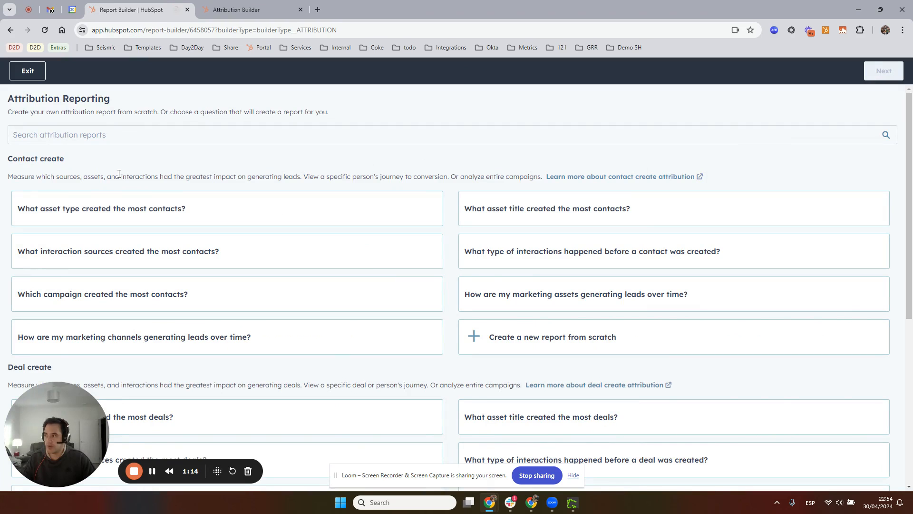
Create the report from the Deal create sample question "What asset title created the most deals?"
{"action": "scroll", "coordinate": [167, 176], "scroll_direction": "down", "scroll_amount": 4}
{"action": "left_click_drag", "start_coordinate": [20, 158], "coordinate": [87, 183]}
{"action": "scroll", "coordinate": [165, 219], "scroll_direction": "down", "scroll_amount": 1}
{"action": "scroll", "coordinate": [166, 220], "scroll_direction": "down", "scroll_amount": 2}
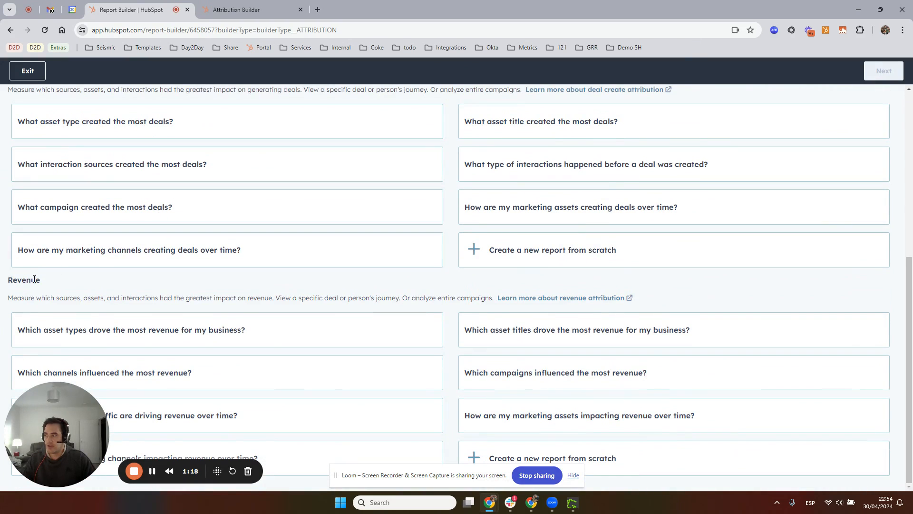
{"action": "left_click_drag", "start_coordinate": [31, 280], "coordinate": [90, 285]}
{"action": "scroll", "coordinate": [271, 278], "scroll_direction": "up", "scroll_amount": 3}
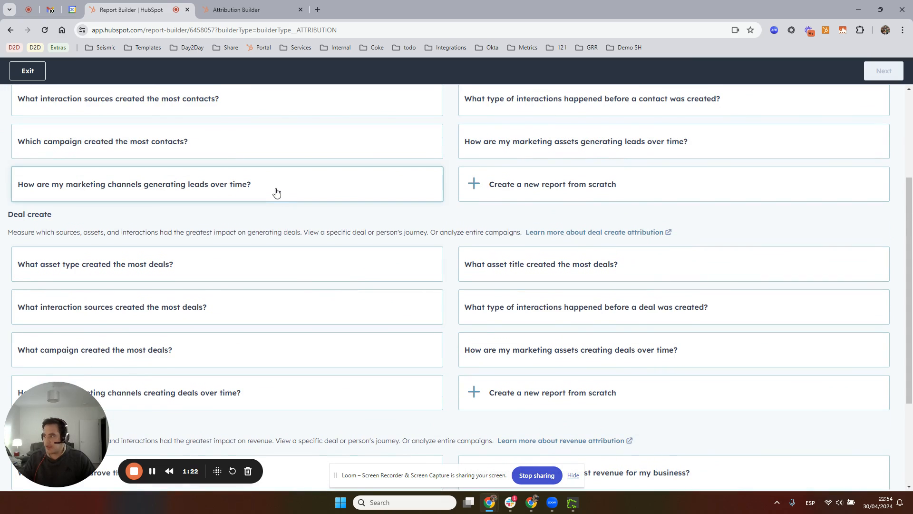
{"action": "scroll", "coordinate": [336, 231], "scroll_direction": "down", "scroll_amount": 1}
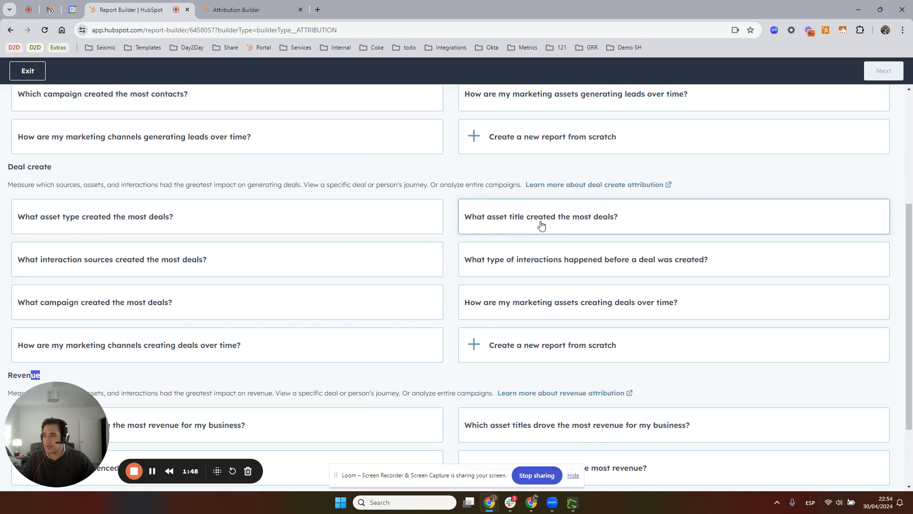
{"action": "left_click", "coordinate": [574, 226]}
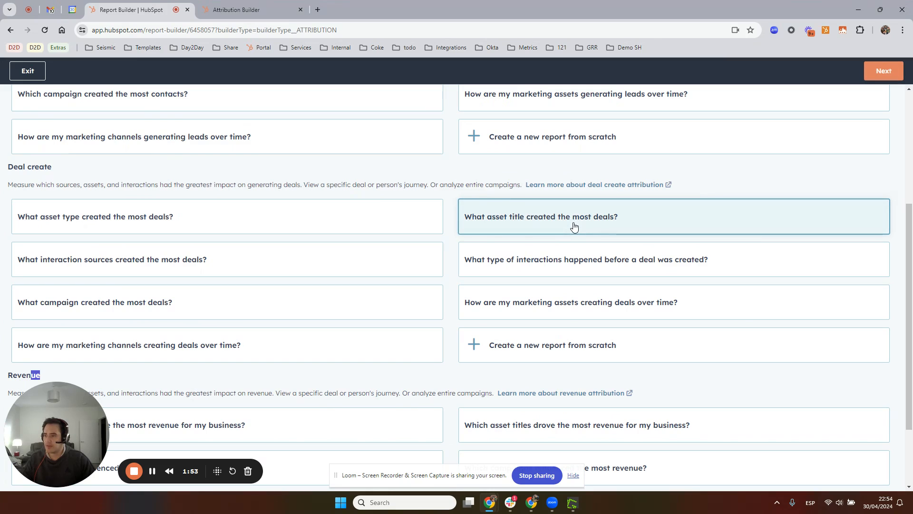
{"action": "left_click", "coordinate": [890, 72]}
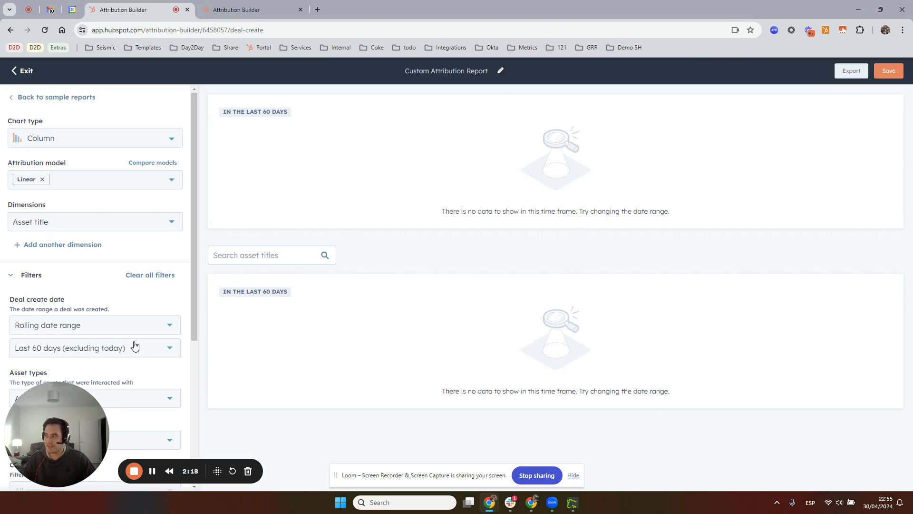
Set the deal create date filter to All data and select the whole Marketing group as asset types
{"action": "left_click", "coordinate": [124, 330]}
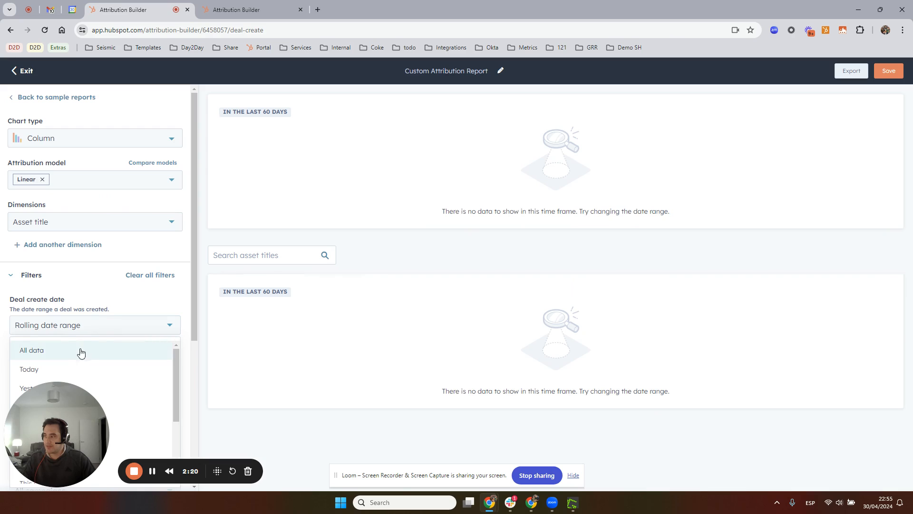
{"action": "left_click", "coordinate": [46, 356]}
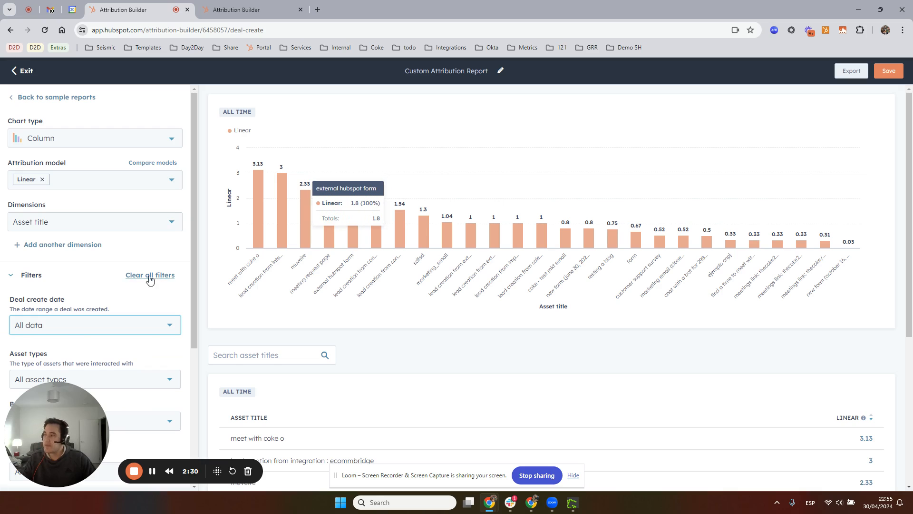
{"action": "scroll", "coordinate": [150, 273], "scroll_direction": "down", "scroll_amount": 3}
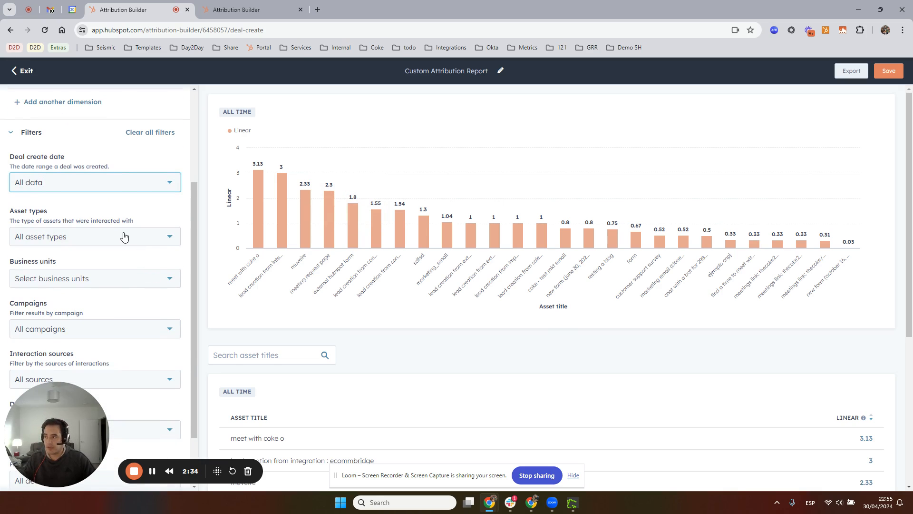
{"action": "left_click", "coordinate": [98, 243]}
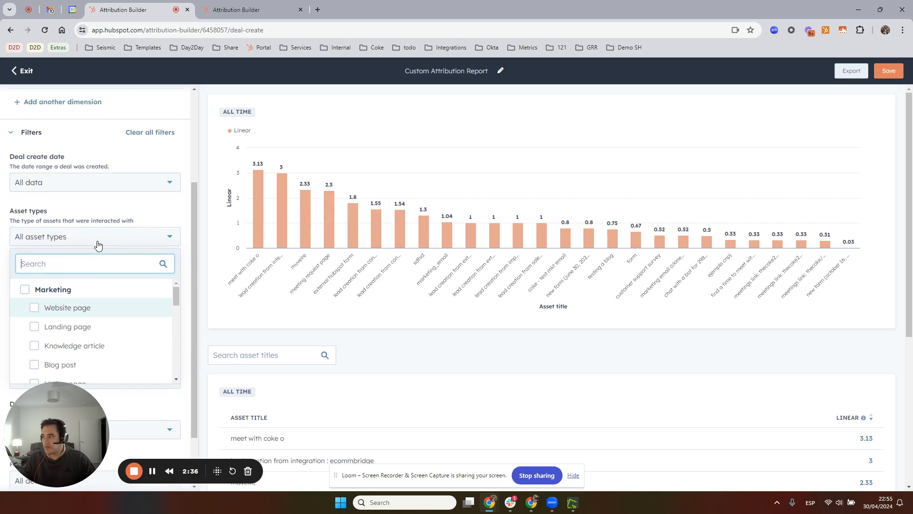
{"action": "left_click", "coordinate": [37, 292]}
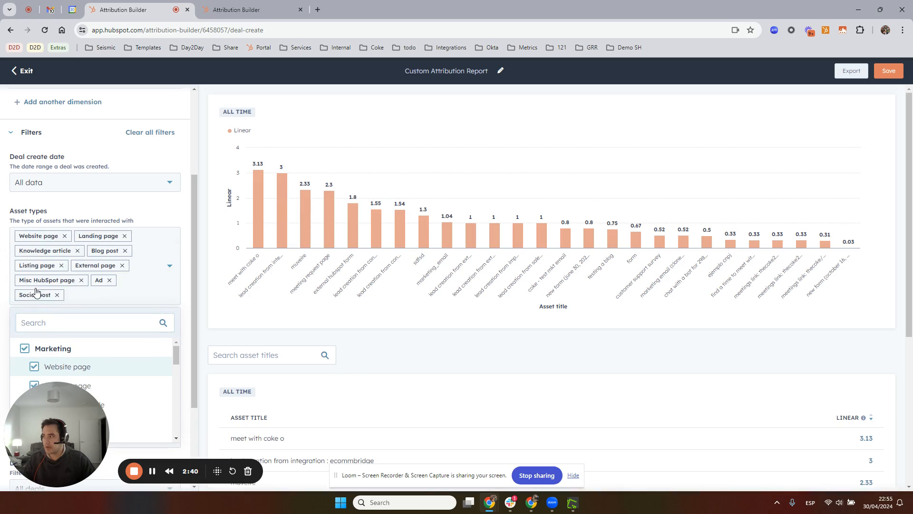
{"action": "left_click", "coordinate": [181, 216]}
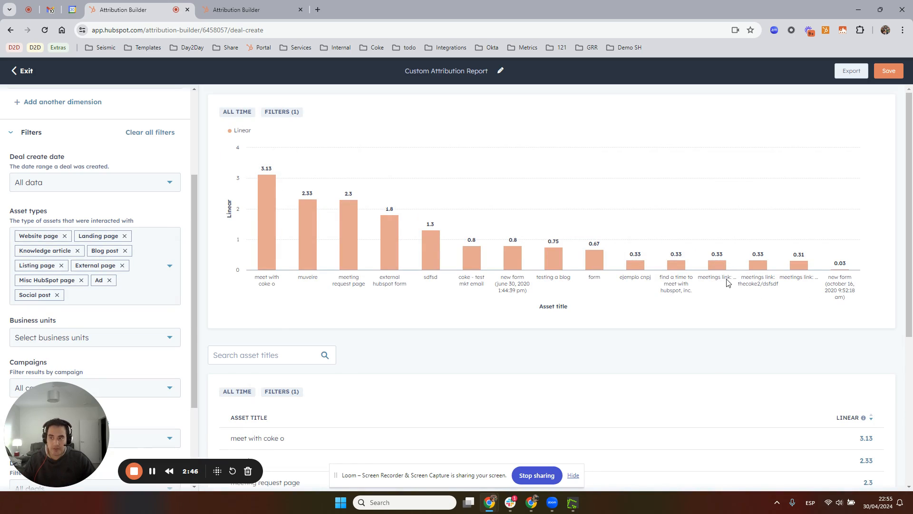
Start adding another report filter and search the deal create attribution properties for "asset"
{"action": "scroll", "coordinate": [70, 269], "scroll_direction": "down", "scroll_amount": 3}
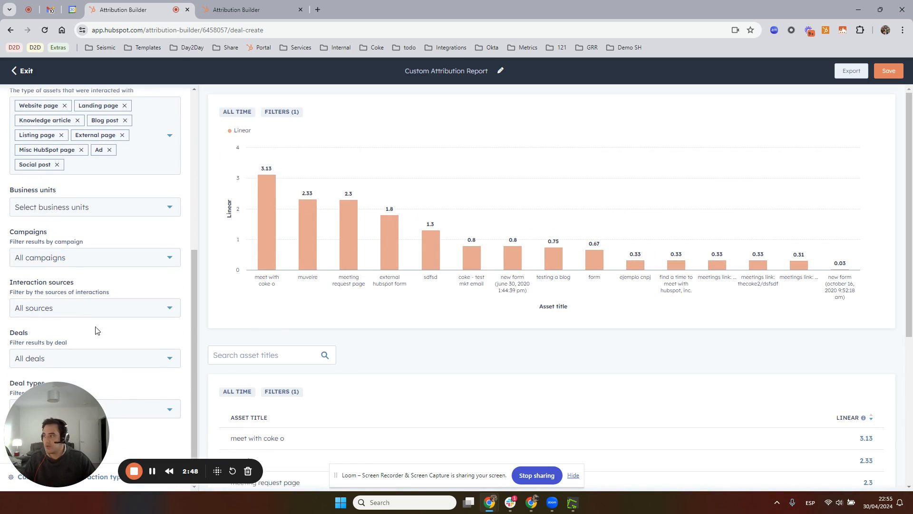
{"action": "left_click_drag", "start_coordinate": [82, 410], "coordinate": [709, 426]}
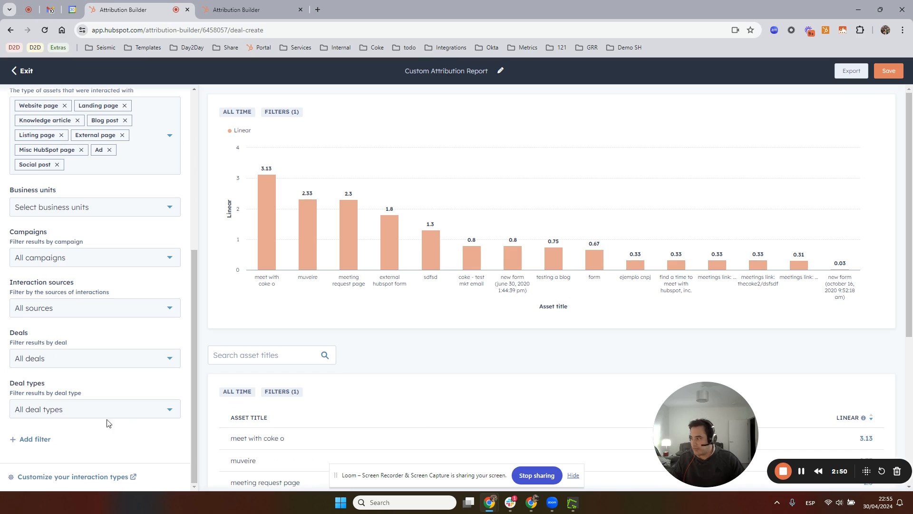
{"action": "left_click", "coordinate": [33, 439]}
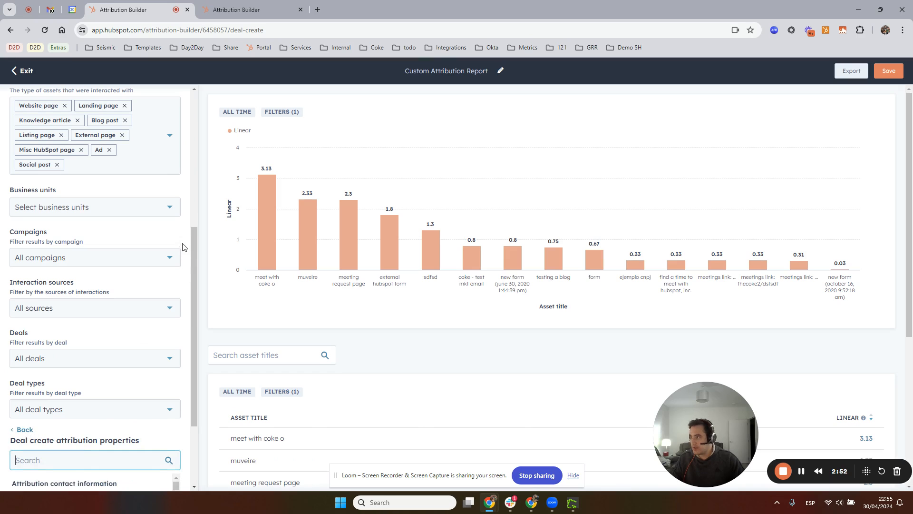
{"action": "scroll", "coordinate": [147, 252], "scroll_direction": "up", "scroll_amount": 6}
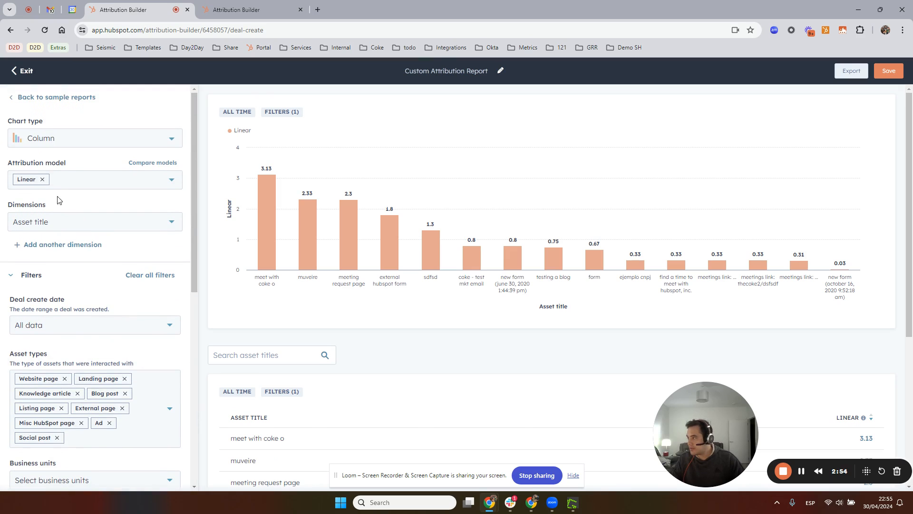
{"action": "scroll", "coordinate": [81, 262], "scroll_direction": "down", "scroll_amount": 1}
{"action": "scroll", "coordinate": [80, 262], "scroll_direction": "down", "scroll_amount": 3}
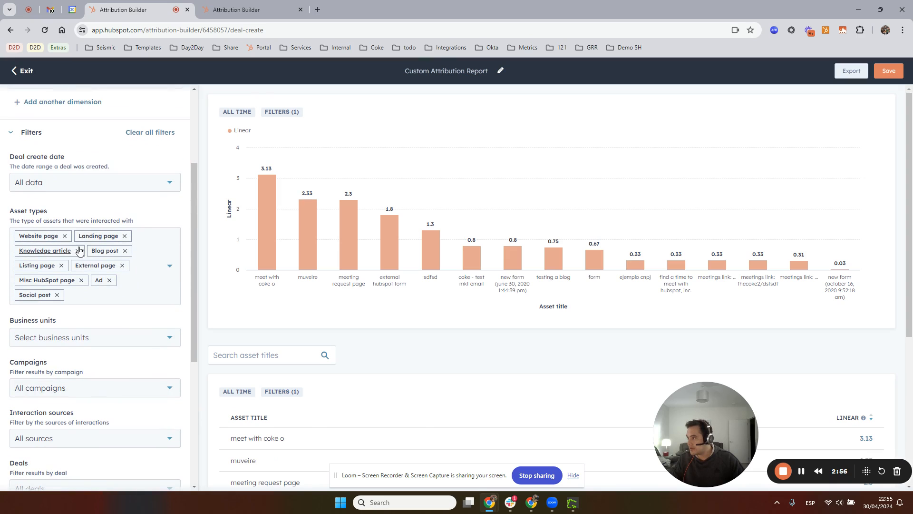
{"action": "scroll", "coordinate": [94, 376], "scroll_direction": "up", "scroll_amount": 3}
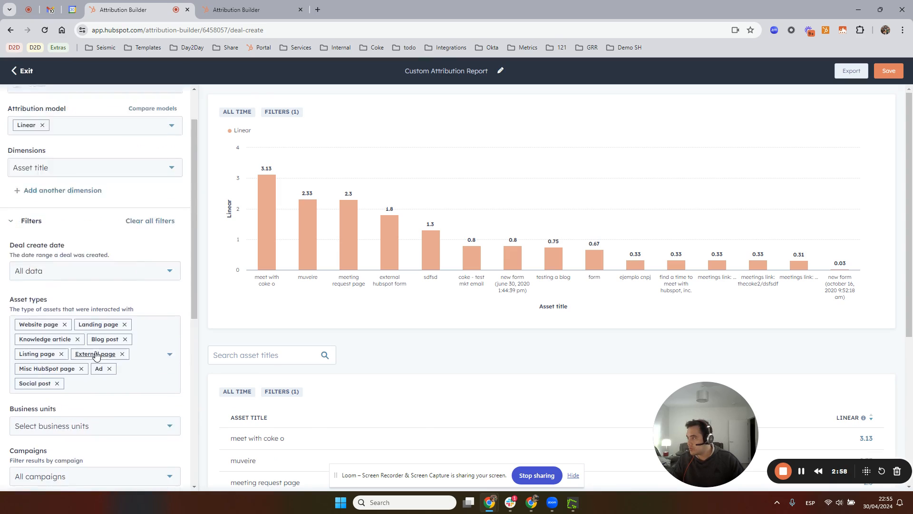
{"action": "scroll", "coordinate": [116, 320], "scroll_direction": "down", "scroll_amount": 4}
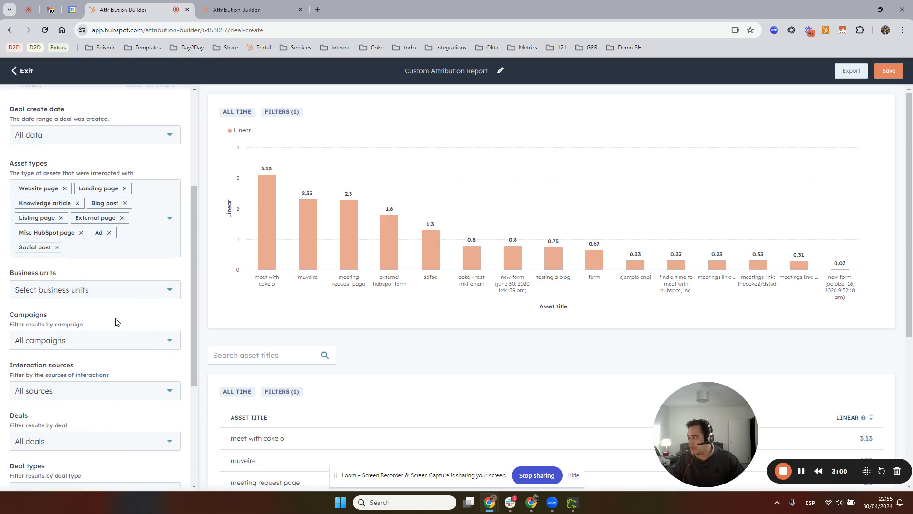
{"action": "scroll", "coordinate": [116, 322], "scroll_direction": "down", "scroll_amount": 4}
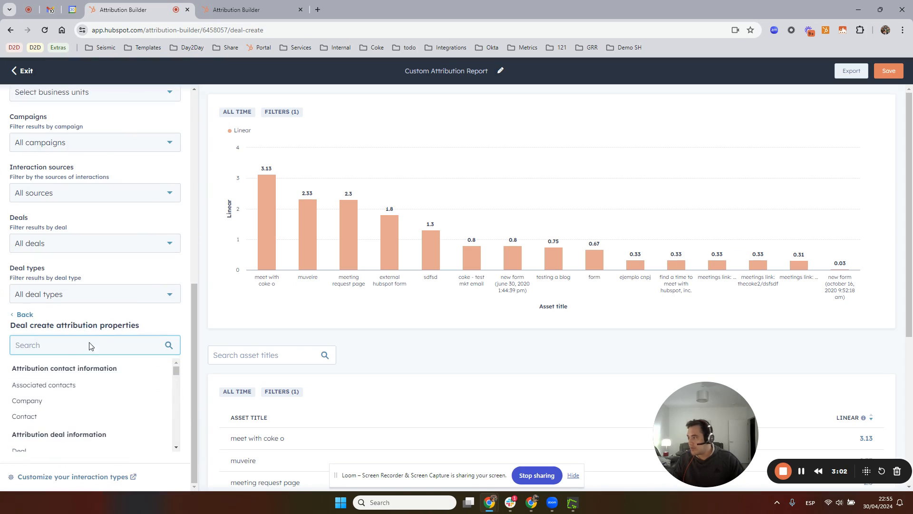
{"action": "scroll", "coordinate": [78, 379], "scroll_direction": "down", "scroll_amount": 4}
{"action": "scroll", "coordinate": [75, 393], "scroll_direction": "up", "scroll_amount": 4}
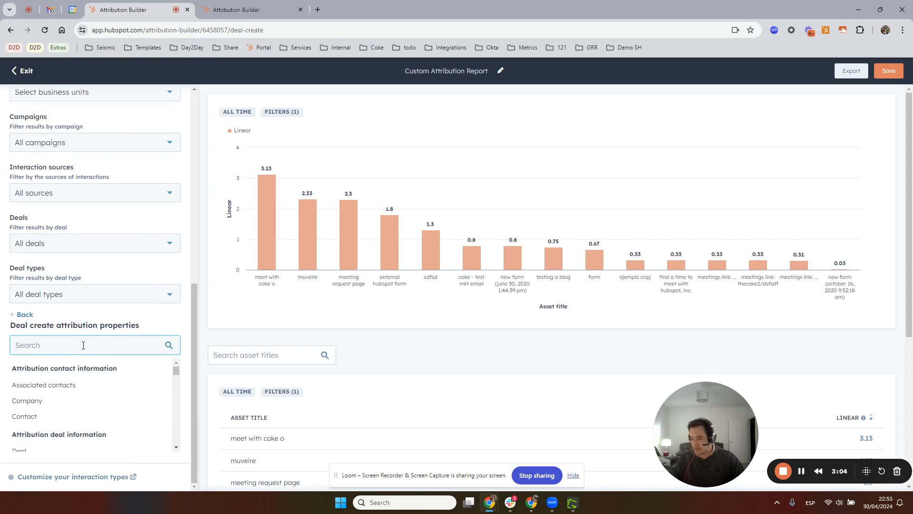
{"action": "type", "text": "asset"}
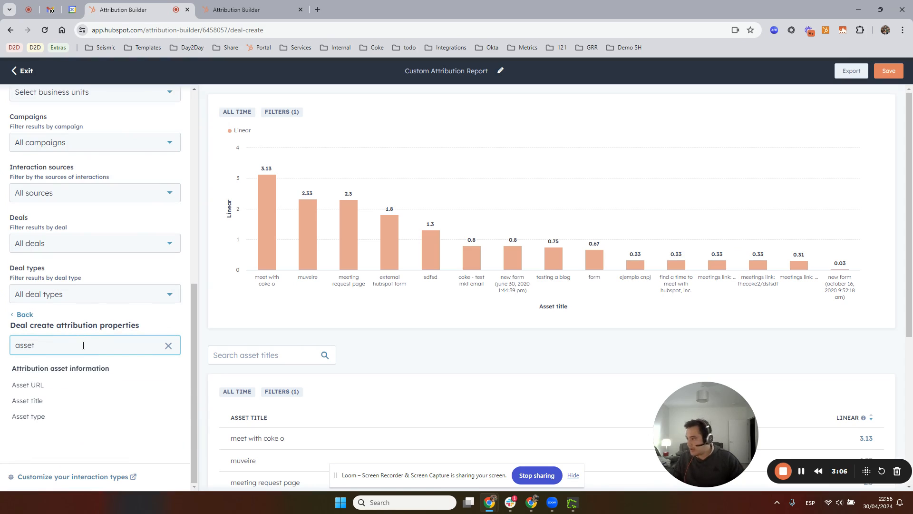
{"action": "left_click", "coordinate": [47, 417]}
{"action": "left_click", "coordinate": [56, 371]}
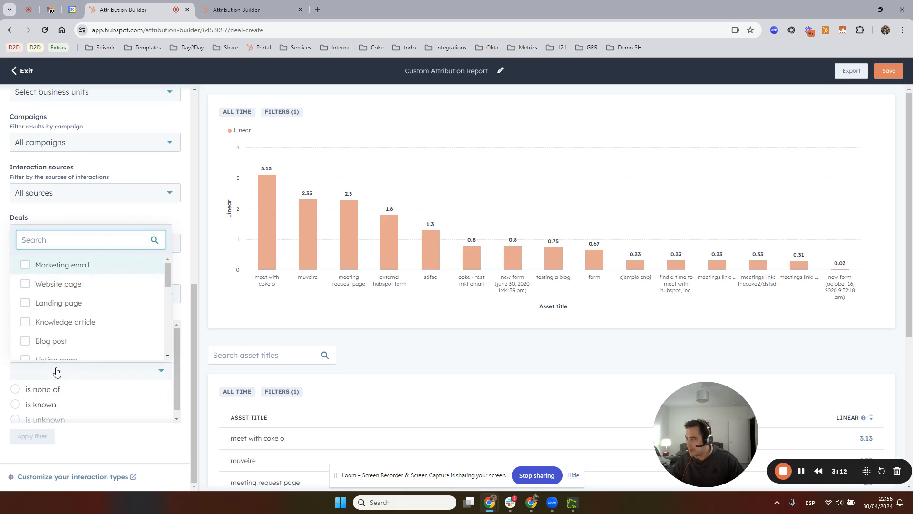
{"action": "scroll", "coordinate": [77, 340], "scroll_direction": "down", "scroll_amount": 6}
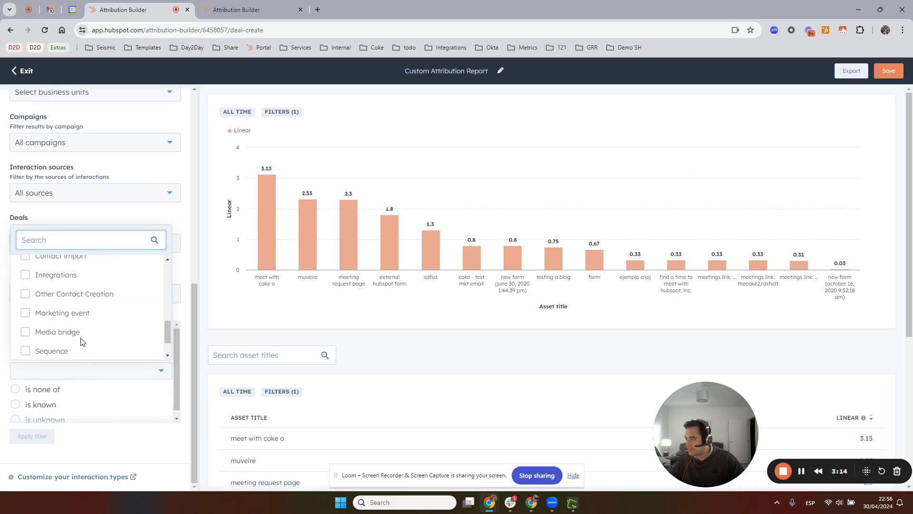
{"action": "scroll", "coordinate": [82, 340], "scroll_direction": "down", "scroll_amount": 3}
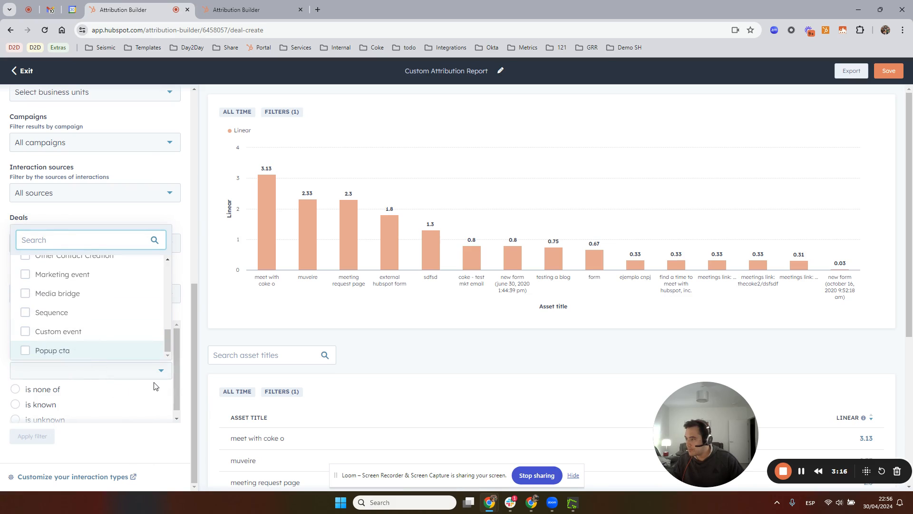
{"action": "left_click", "coordinate": [186, 227]}
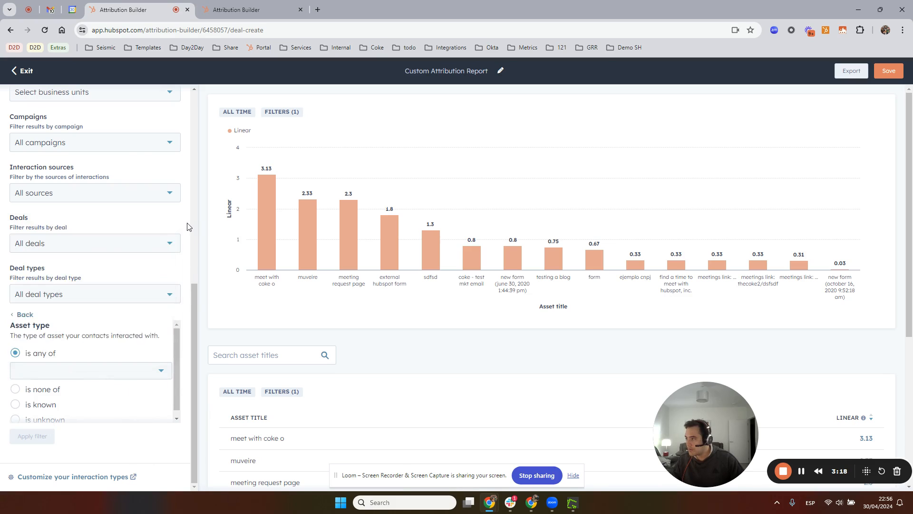
{"action": "scroll", "coordinate": [167, 238], "scroll_direction": "up", "scroll_amount": 10}
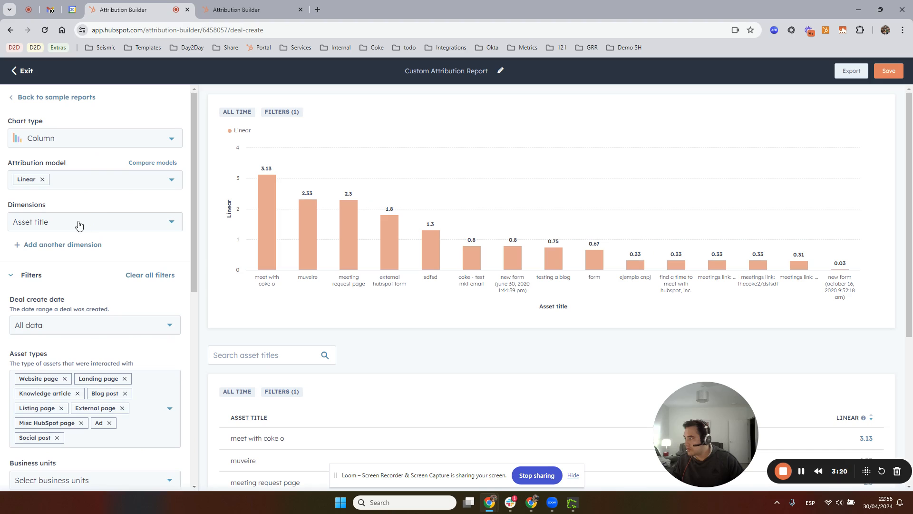
{"action": "scroll", "coordinate": [122, 295], "scroll_direction": "down", "scroll_amount": 10}
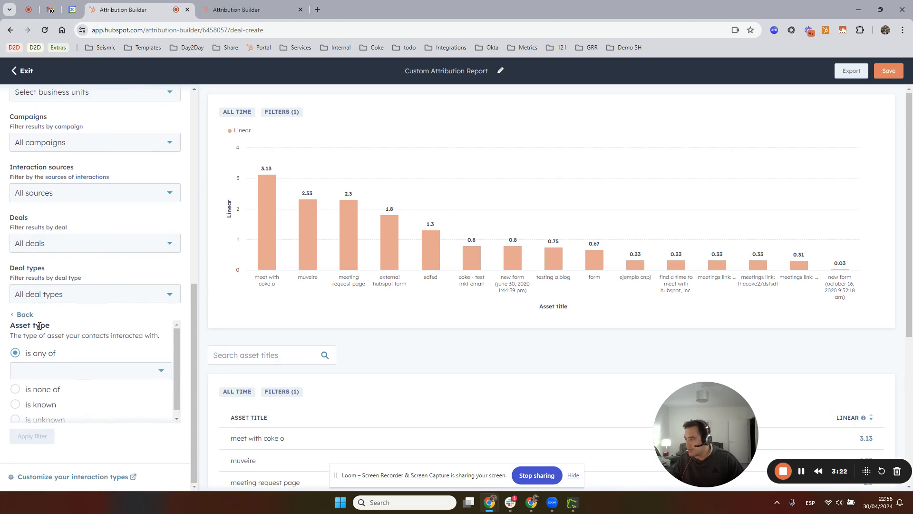
{"action": "left_click", "coordinate": [22, 316]}
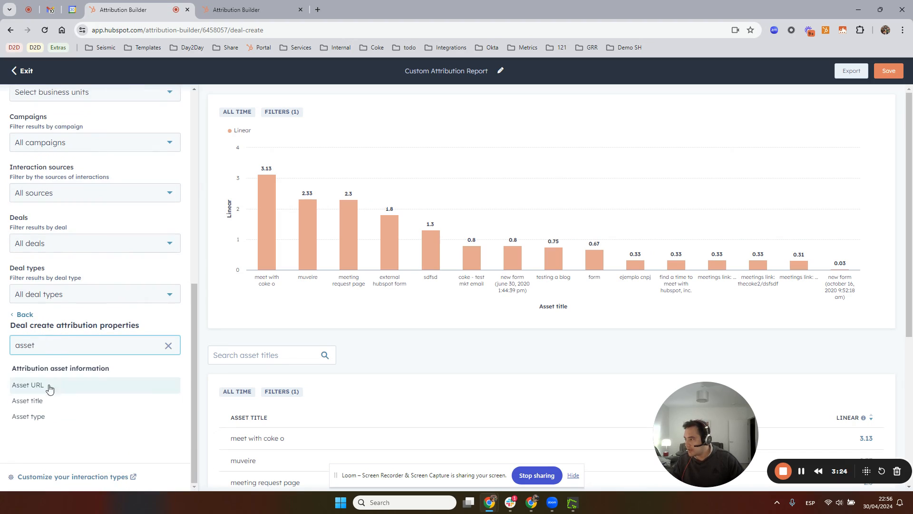
Apply an Asset title filter that uses "doesn't contain exactly" with the value "meeting link:"
{"action": "left_click", "coordinate": [45, 404]}
{"action": "scroll", "coordinate": [106, 379], "scroll_direction": "down", "scroll_amount": 1}
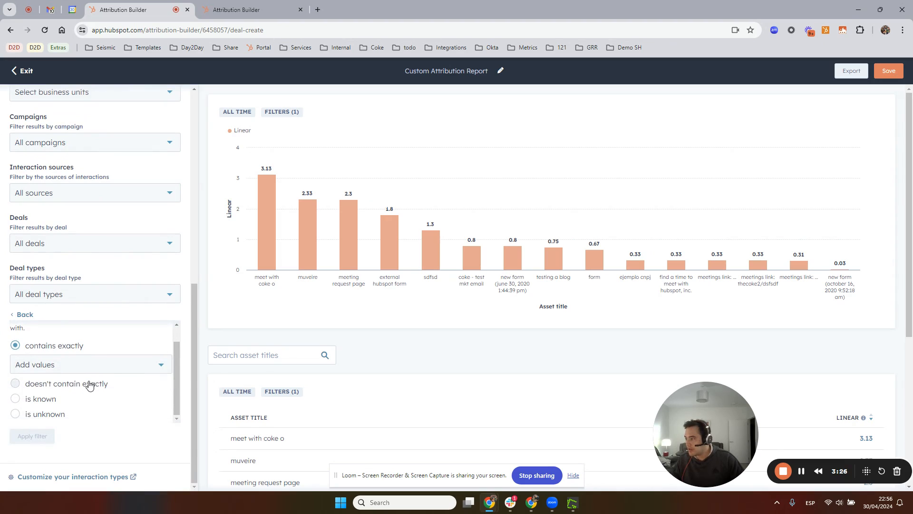
{"action": "left_click", "coordinate": [71, 382]}
{"action": "left_click", "coordinate": [52, 379]}
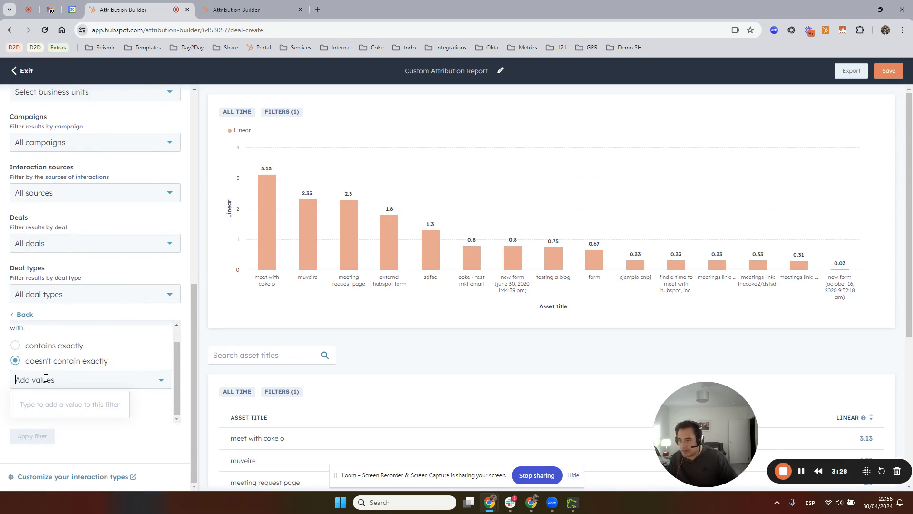
{"action": "type", "text": "ting"}
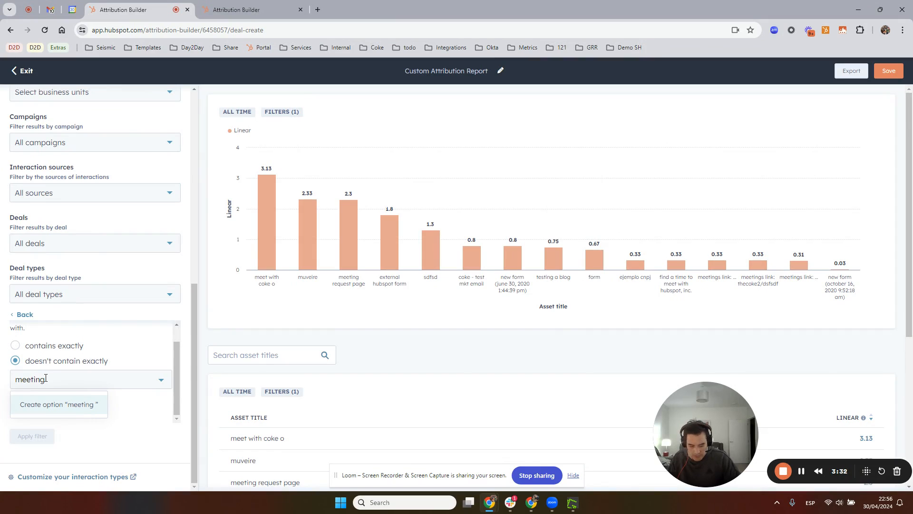
{"action": "type", "text": " link:"}
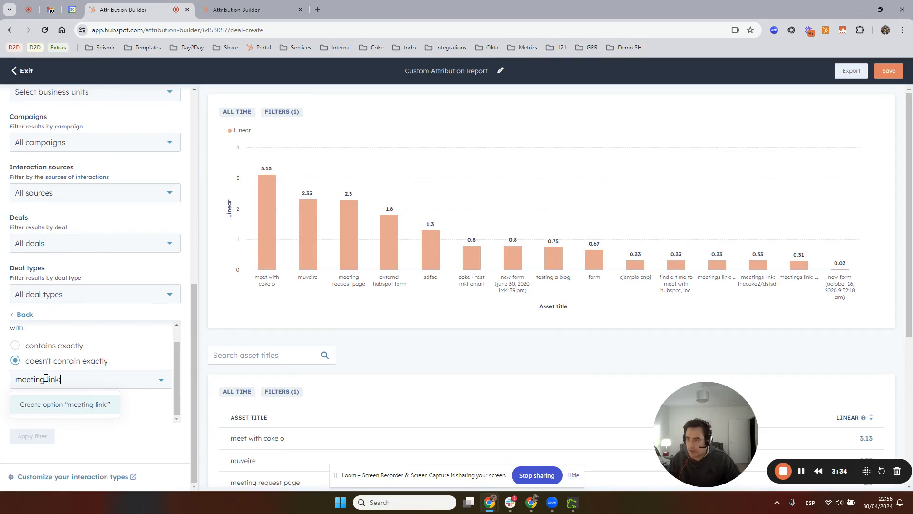
{"action": "key", "text": "Return"}
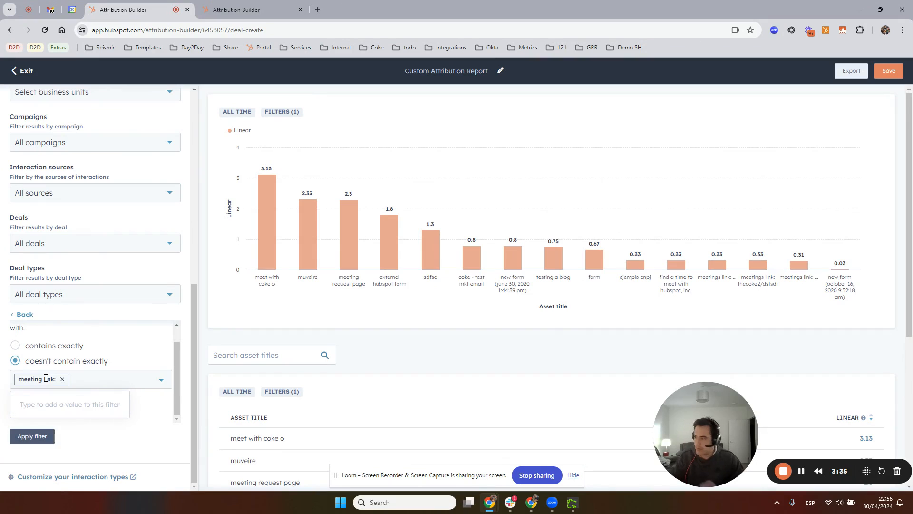
{"action": "left_click", "coordinate": [29, 437]}
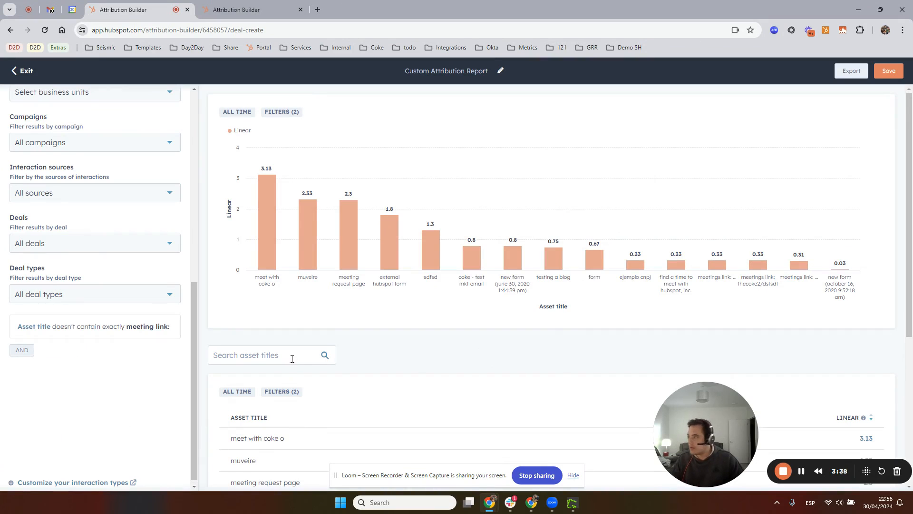
Change the excluded value of the Asset title filter to "meetings link:" and update the filter
{"action": "left_click", "coordinate": [87, 326]}
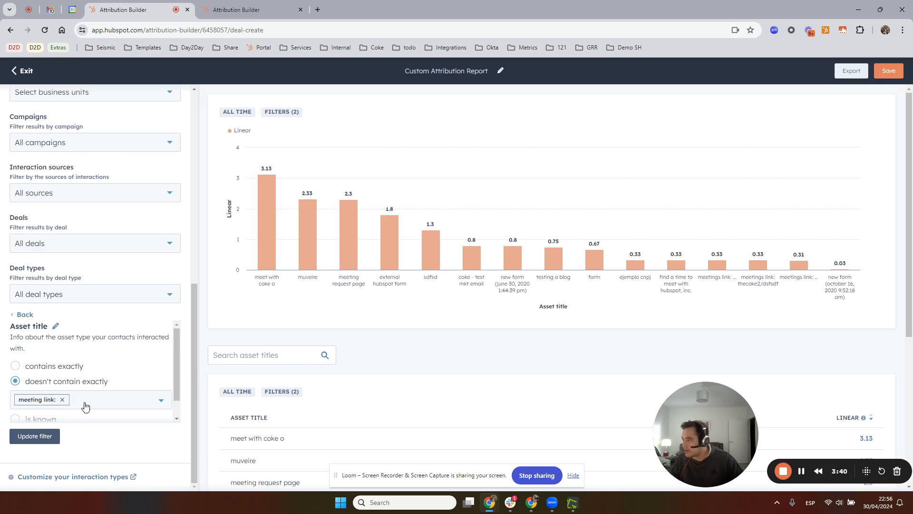
{"action": "scroll", "coordinate": [127, 372], "scroll_direction": "down", "scroll_amount": 1}
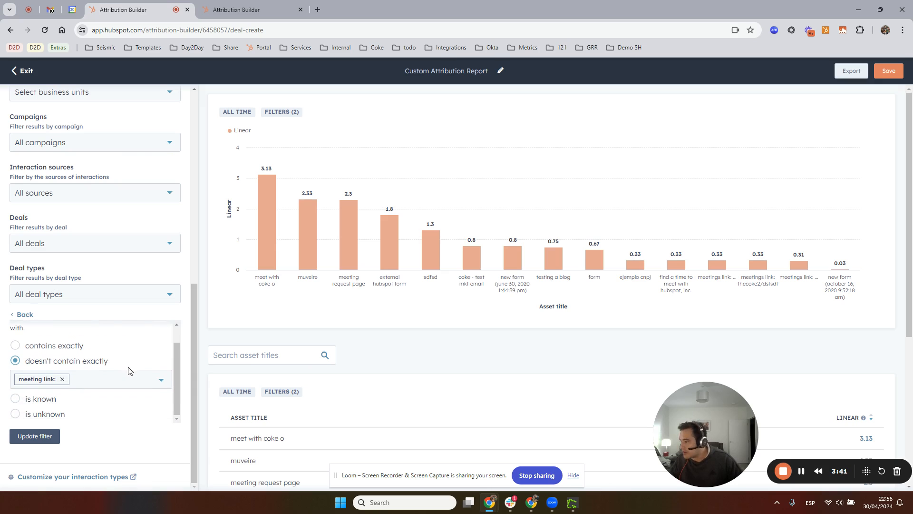
{"action": "left_click", "coordinate": [95, 387]}
{"action": "left_click", "coordinate": [62, 379]}
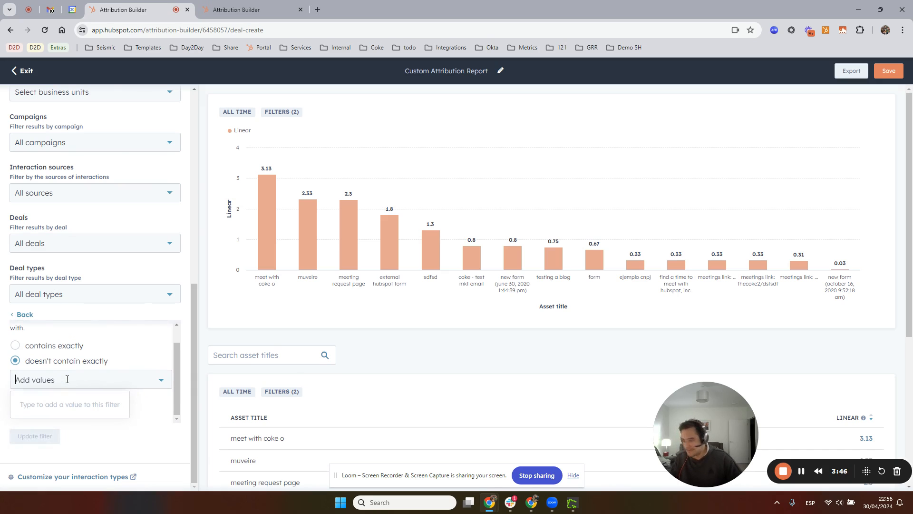
{"action": "type", "text": "meetings"}
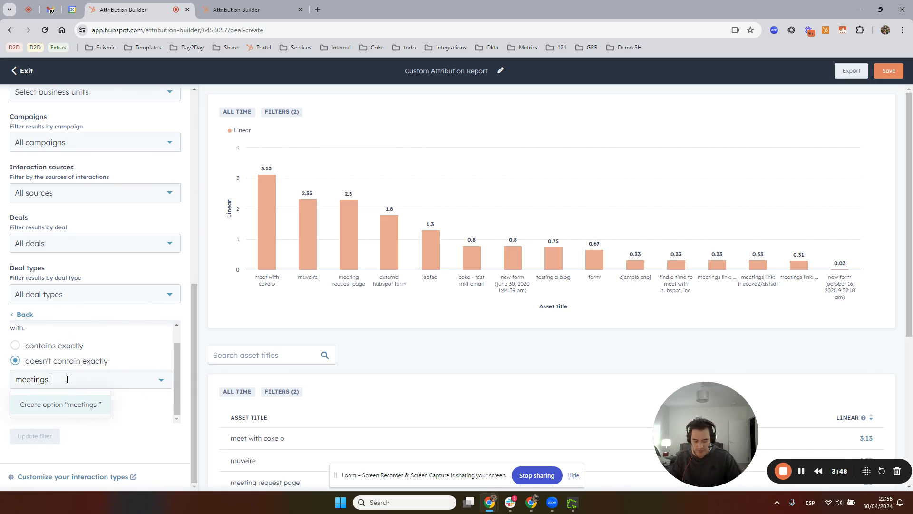
{"action": "type", "text": " link:"}
{"action": "key", "text": "Return"}
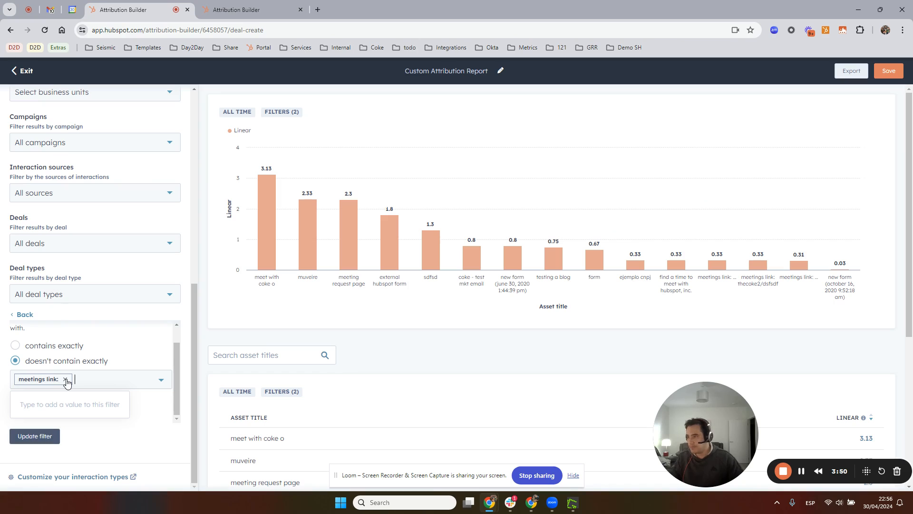
{"action": "left_click", "coordinate": [40, 437]}
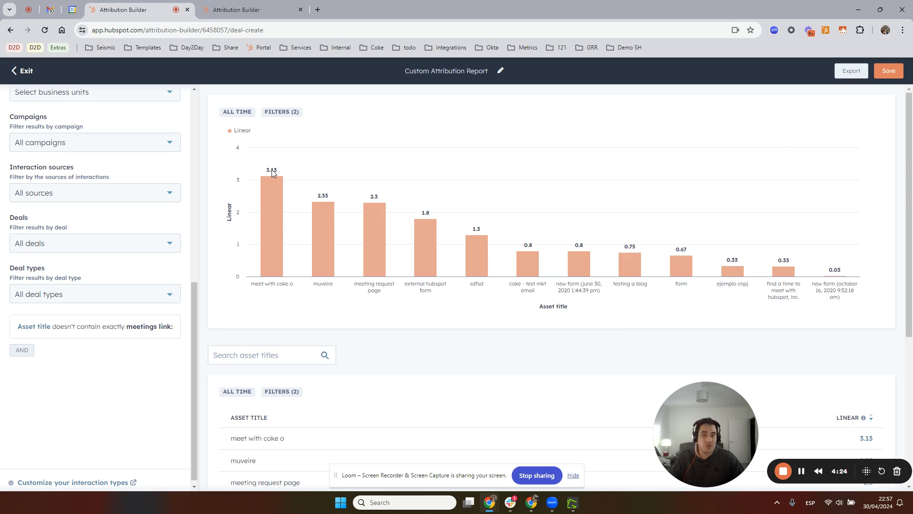
Look at the attribution model comparison and the list of models available for the report
{"action": "scroll", "coordinate": [143, 186], "scroll_direction": "up", "scroll_amount": 6}
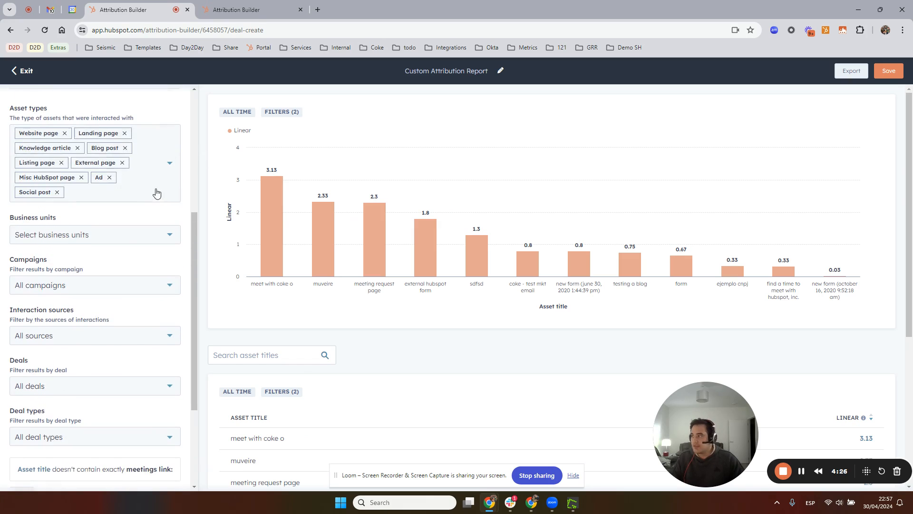
{"action": "scroll", "coordinate": [133, 205], "scroll_direction": "up", "scroll_amount": 2}
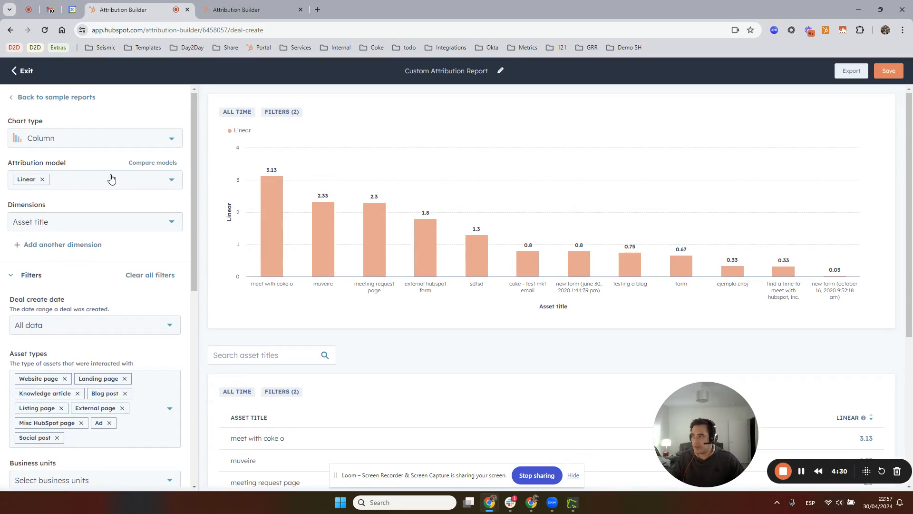
{"action": "left_click", "coordinate": [159, 164]}
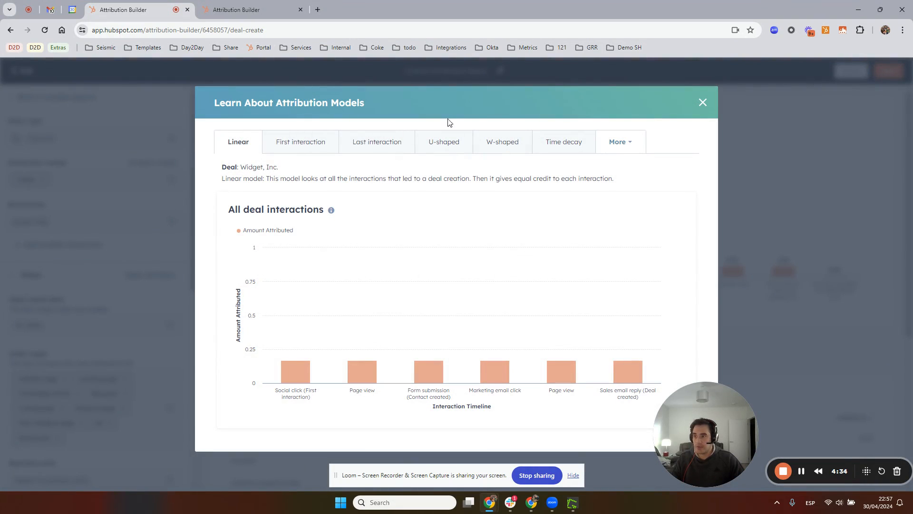
{"action": "left_click", "coordinate": [704, 103]}
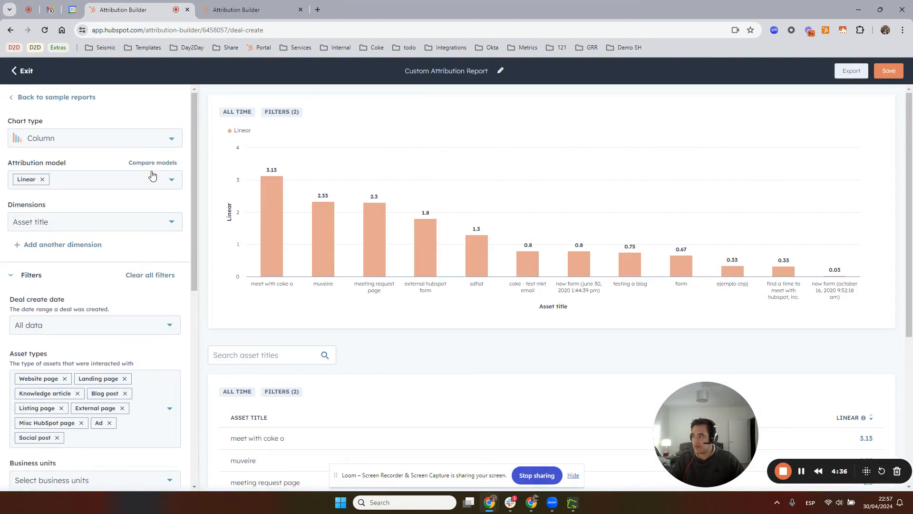
{"action": "left_click", "coordinate": [152, 179]}
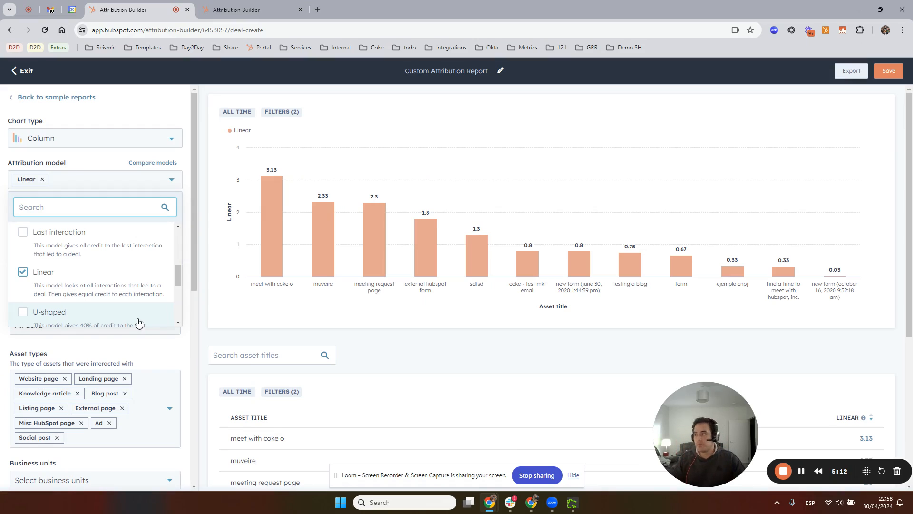
Open the report details of the chart's tallest column and examine the interaction positions, linear credit and attribution count
{"action": "mouse_move", "coordinate": [273, 211]}
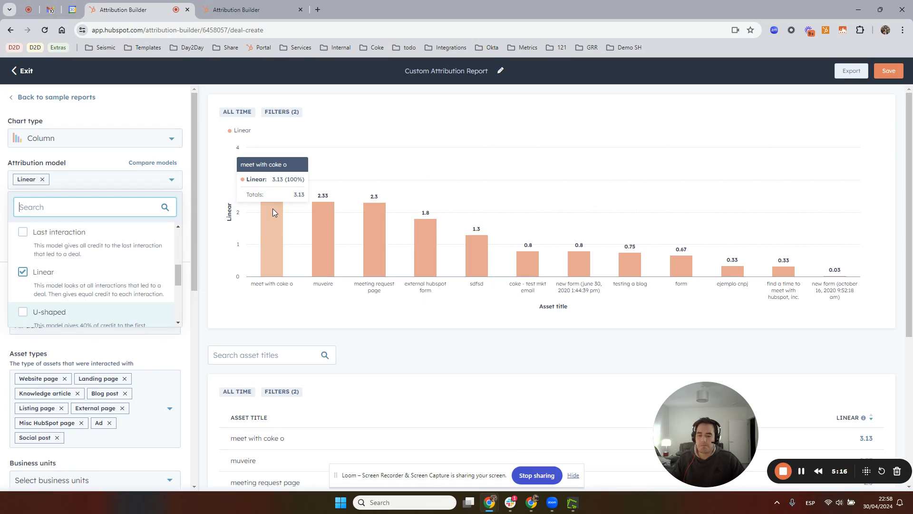
{"action": "left_click", "coordinate": [274, 211]}
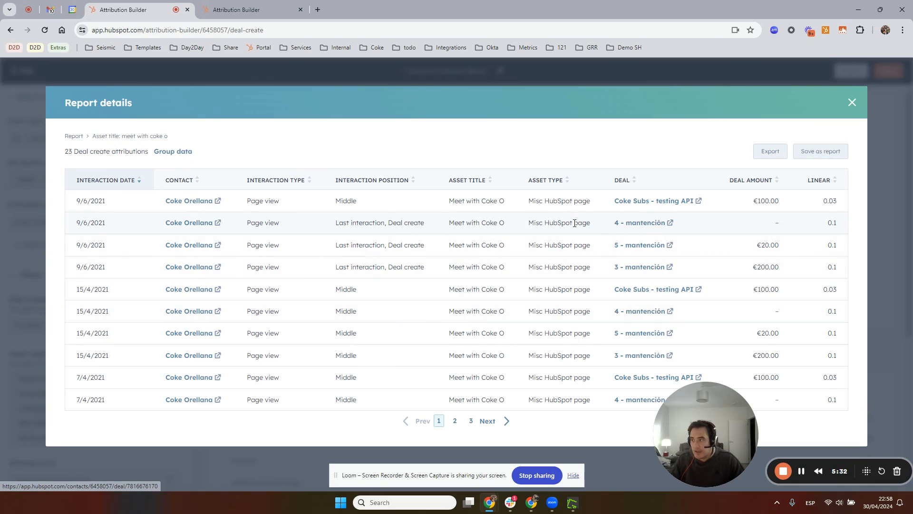
{"action": "left_click_drag", "start_coordinate": [350, 224], "coordinate": [433, 227]}
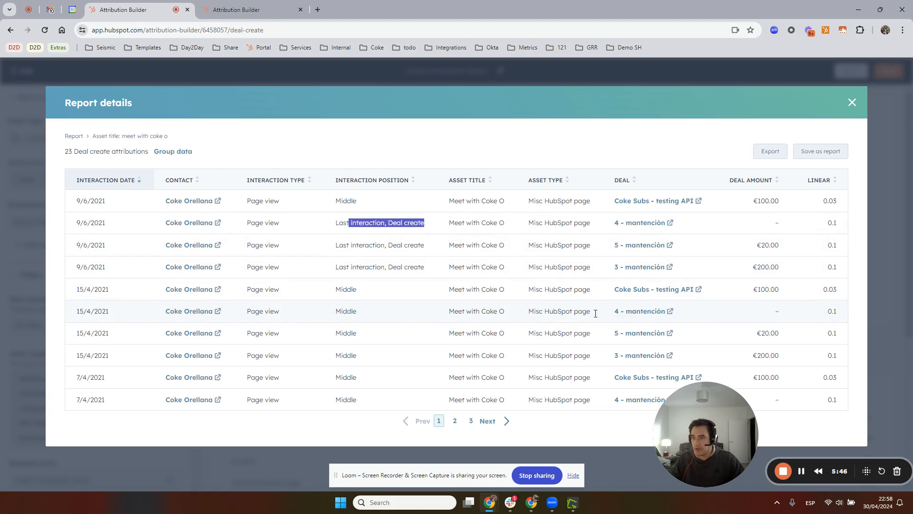
{"action": "left_click_drag", "start_coordinate": [835, 312], "coordinate": [828, 310]}
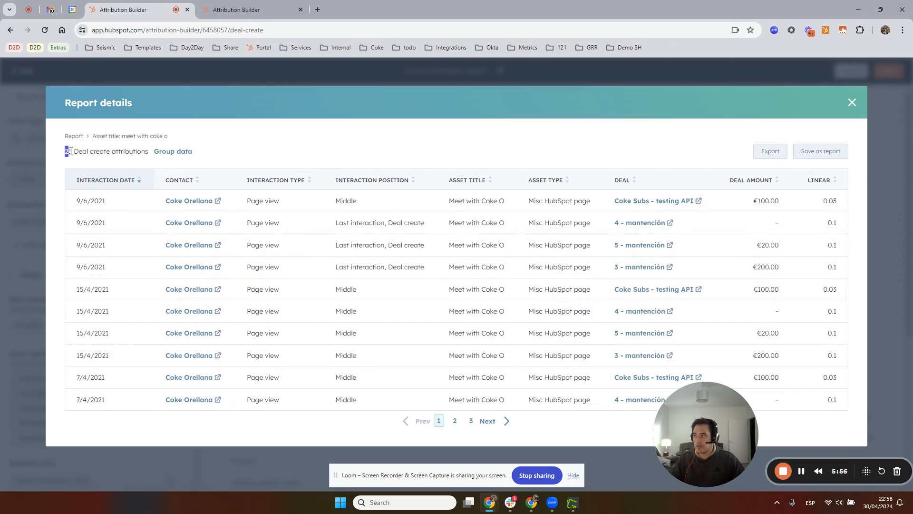
{"action": "left_click_drag", "start_coordinate": [74, 151], "coordinate": [150, 156]}
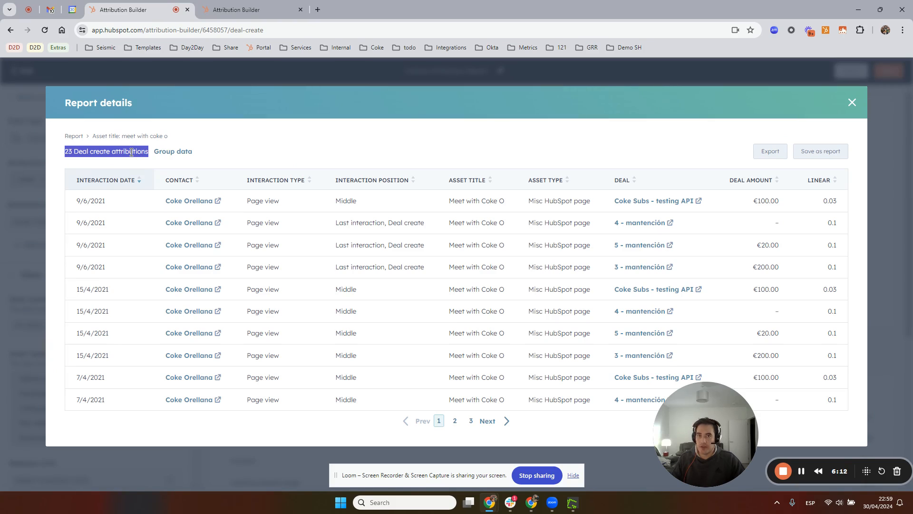
Group the deal create attributions by Deal and open the attributions counted for the deal "4 - mantención"
{"action": "left_click", "coordinate": [161, 151]}
{"action": "left_click", "coordinate": [222, 151]}
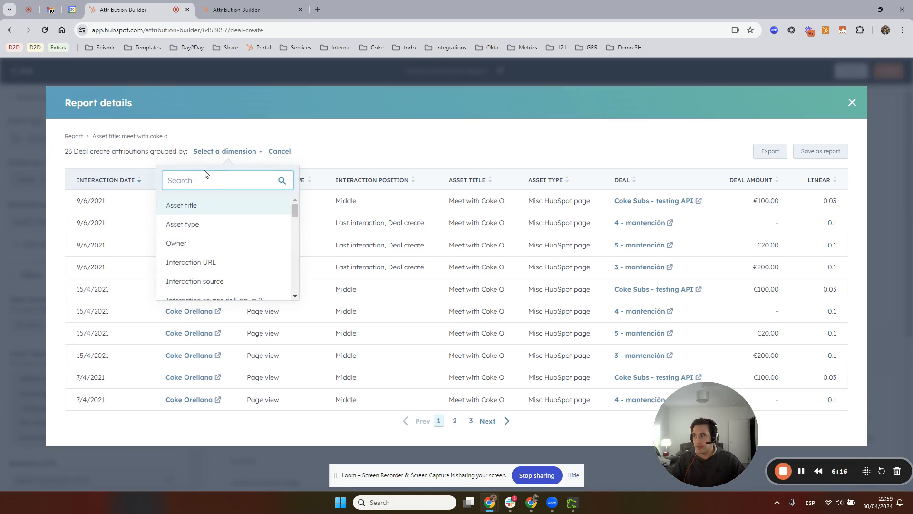
{"action": "type", "text": "deal"}
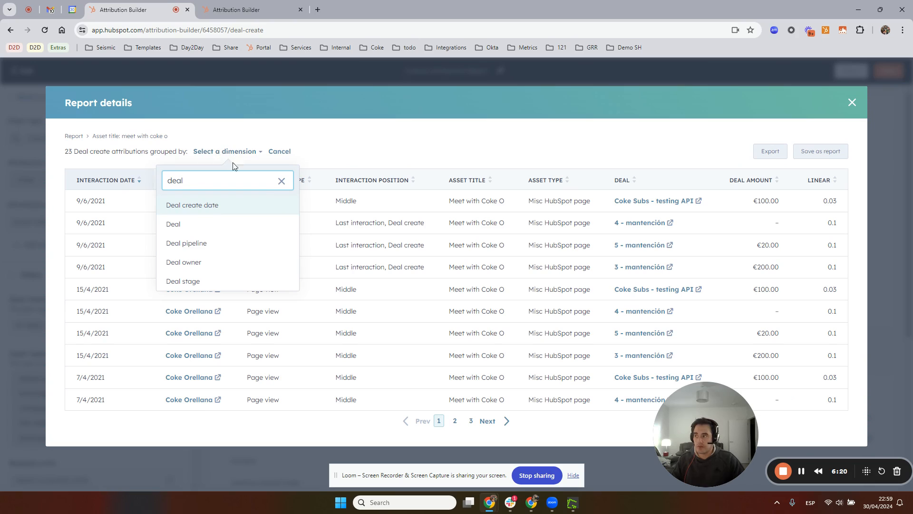
{"action": "left_click", "coordinate": [206, 224]}
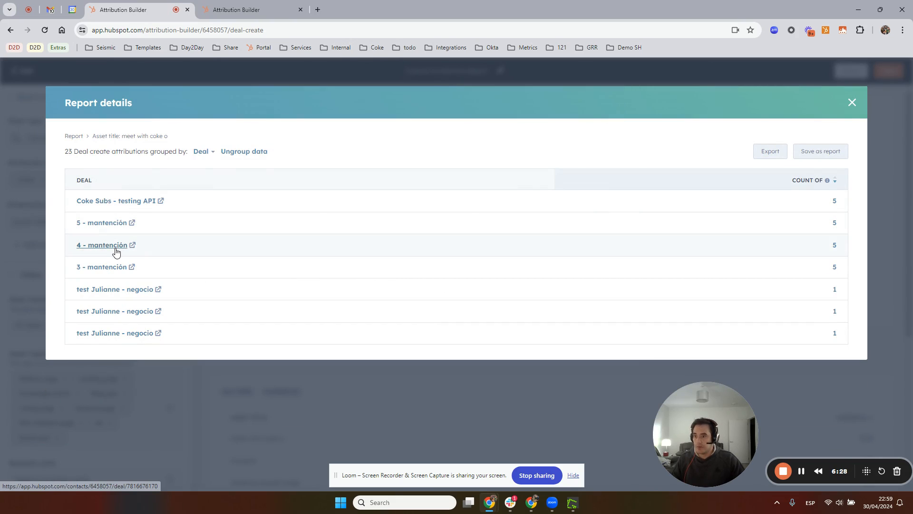
{"action": "left_click", "coordinate": [835, 248]}
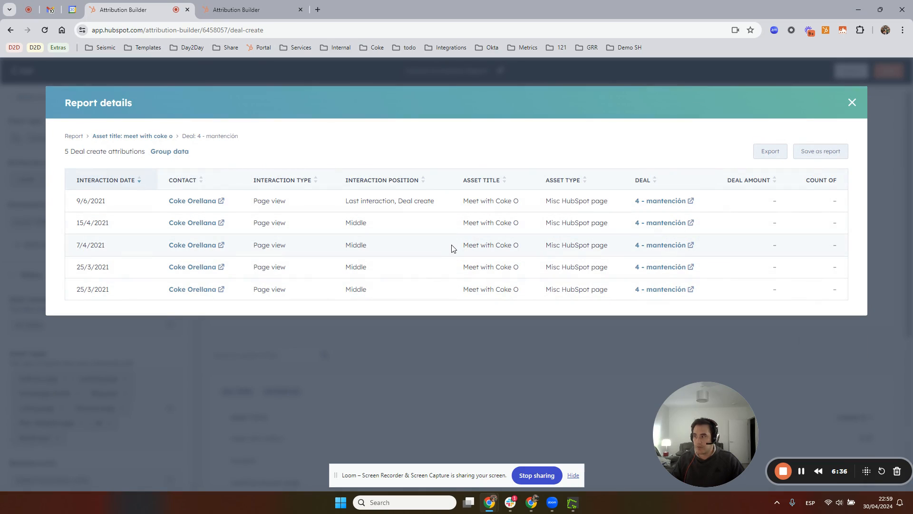
Return to the asset title's attributions, group them by Deal again and close the report details
{"action": "left_click", "coordinate": [142, 137]}
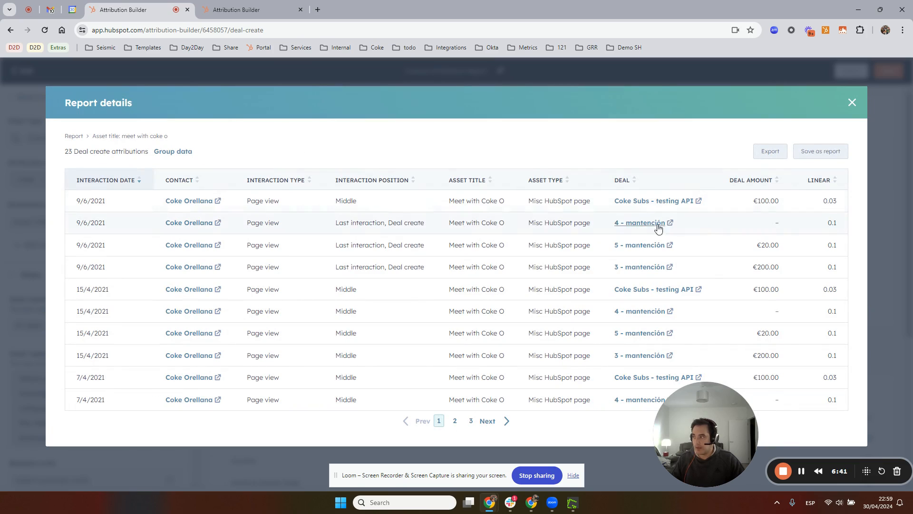
{"action": "left_click", "coordinate": [186, 153]}
{"action": "left_click", "coordinate": [244, 158]}
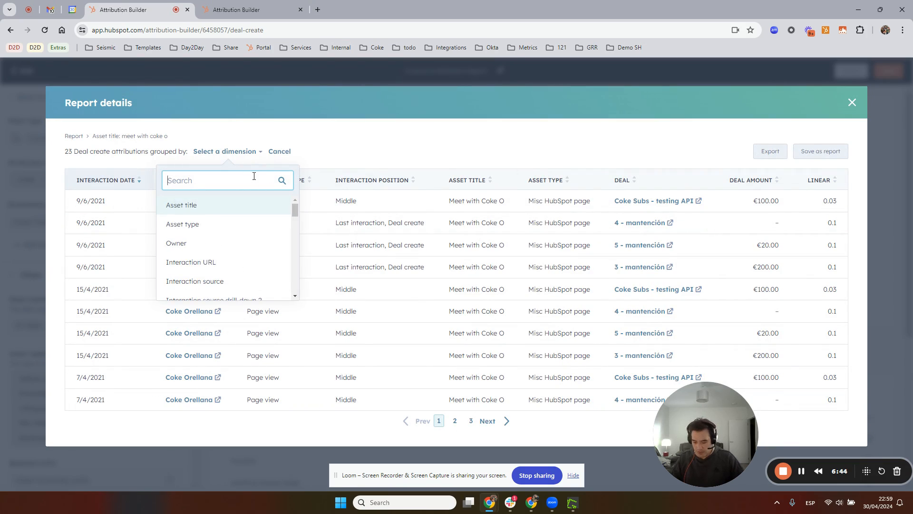
{"action": "type", "text": "deal"}
{"action": "key", "text": "Down"}
{"action": "key", "text": "Return"}
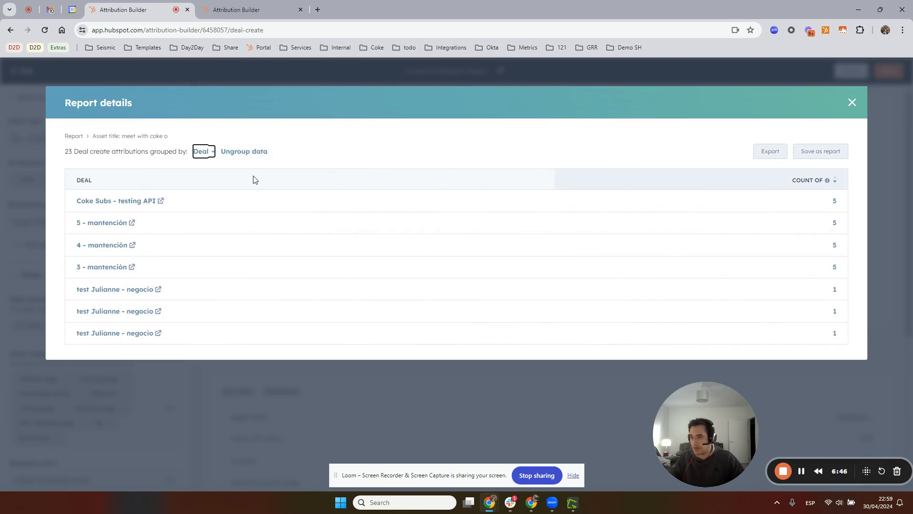
{"action": "left_click", "coordinate": [852, 104]}
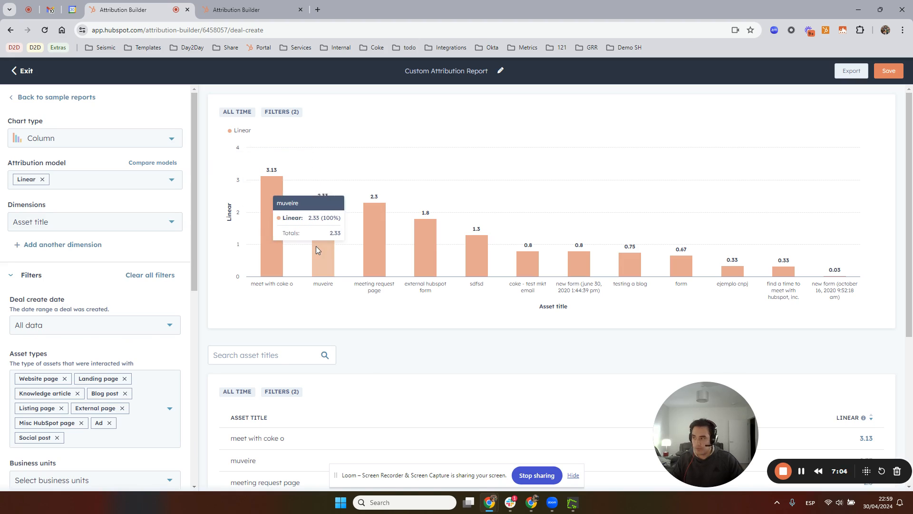
Replace the Linear attribution model with First interaction
{"action": "left_click", "coordinate": [172, 179]}
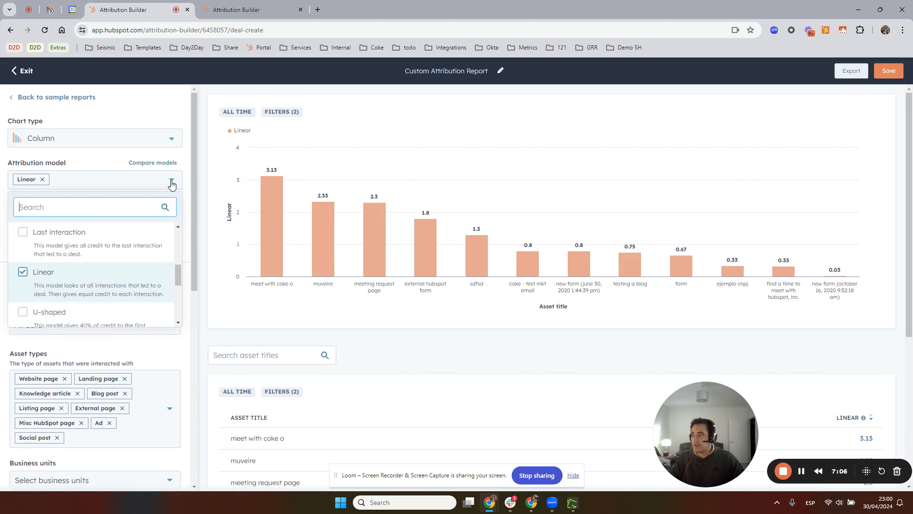
{"action": "scroll", "coordinate": [97, 252], "scroll_direction": "up", "scroll_amount": 2}
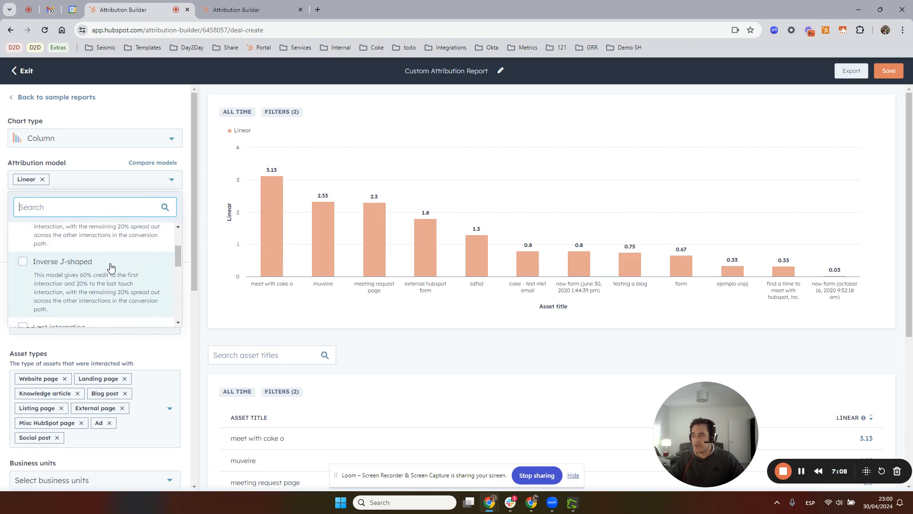
{"action": "scroll", "coordinate": [102, 285], "scroll_direction": "up", "scroll_amount": 3}
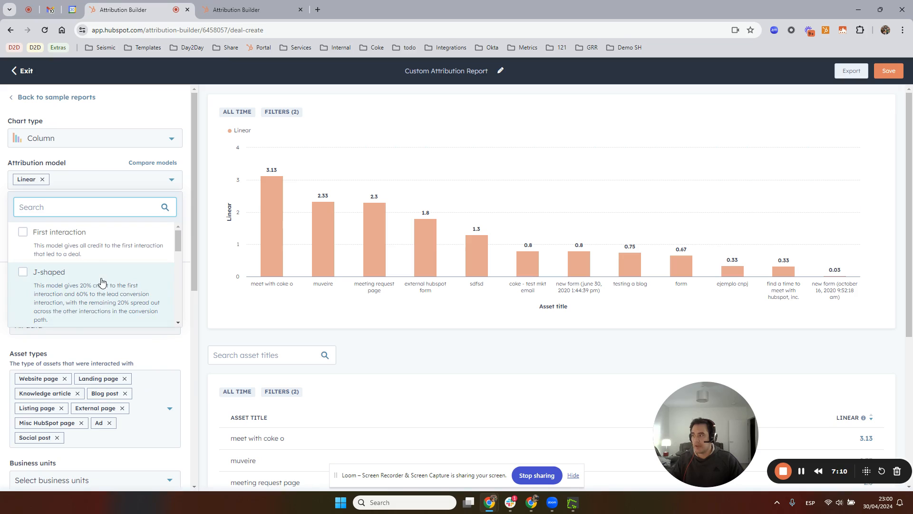
{"action": "left_click", "coordinate": [92, 244]}
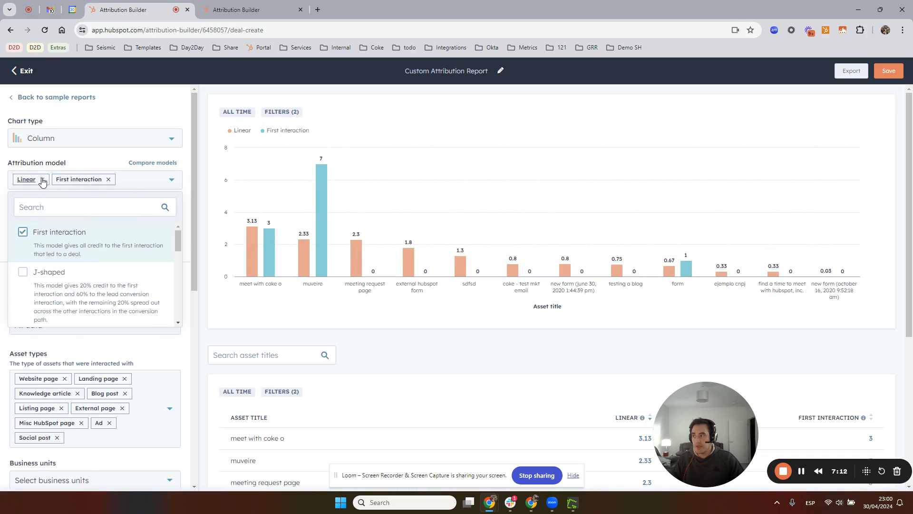
{"action": "left_click", "coordinate": [43, 180]}
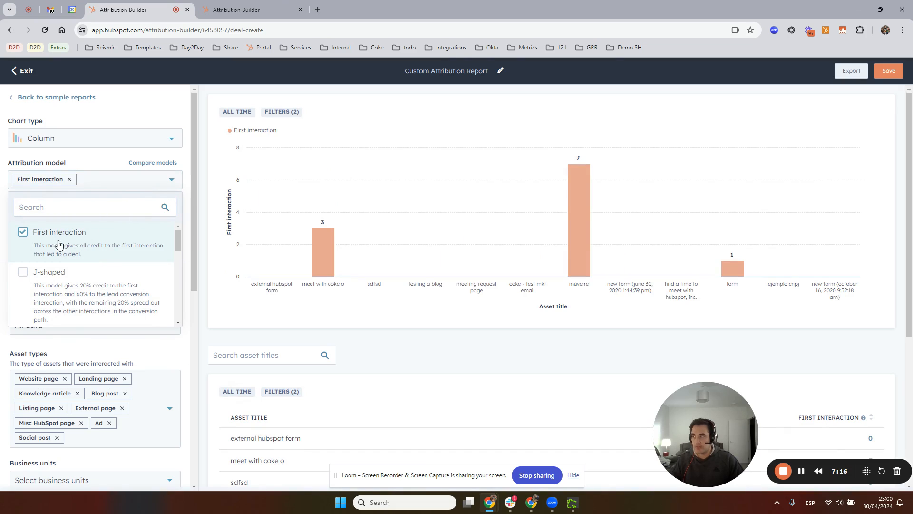
Add the Last interaction model to compare its deal credit with First interaction by asset title, and remove it again
{"action": "scroll", "coordinate": [98, 229], "scroll_direction": "down", "scroll_amount": 5}
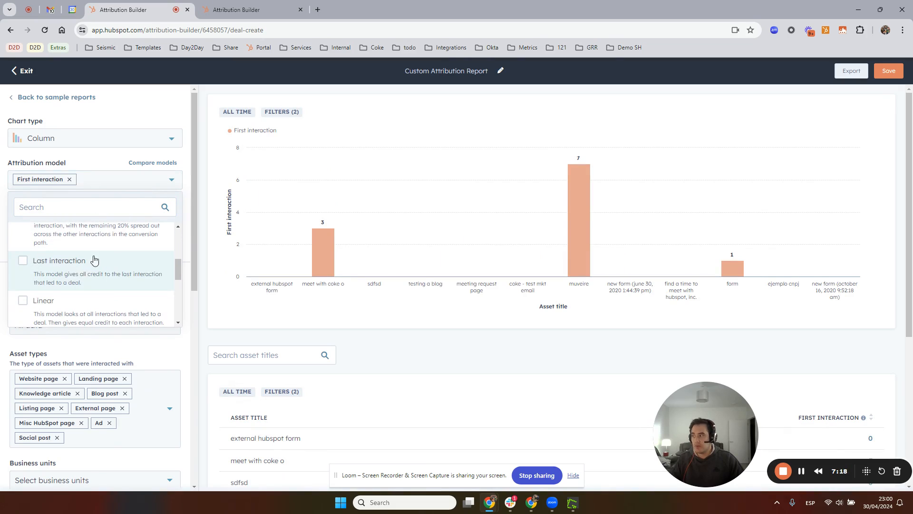
{"action": "left_click", "coordinate": [77, 274]}
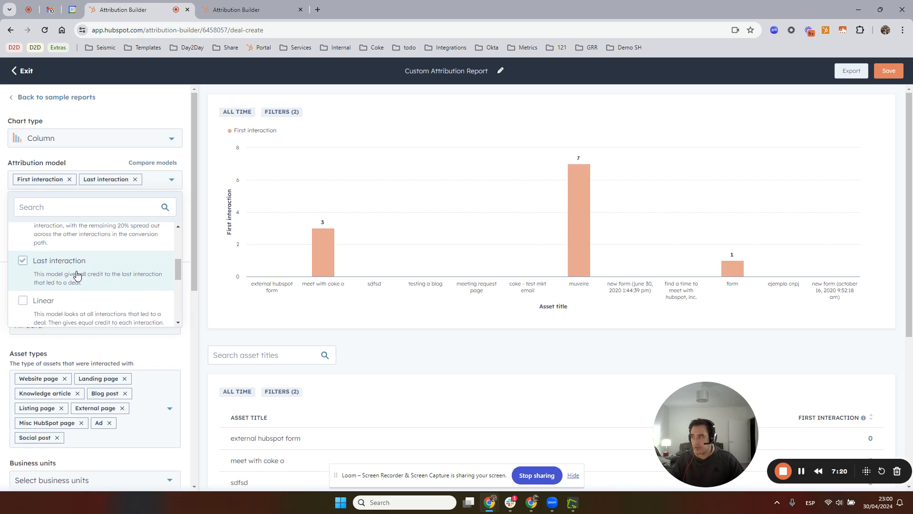
{"action": "left_click", "coordinate": [174, 180]}
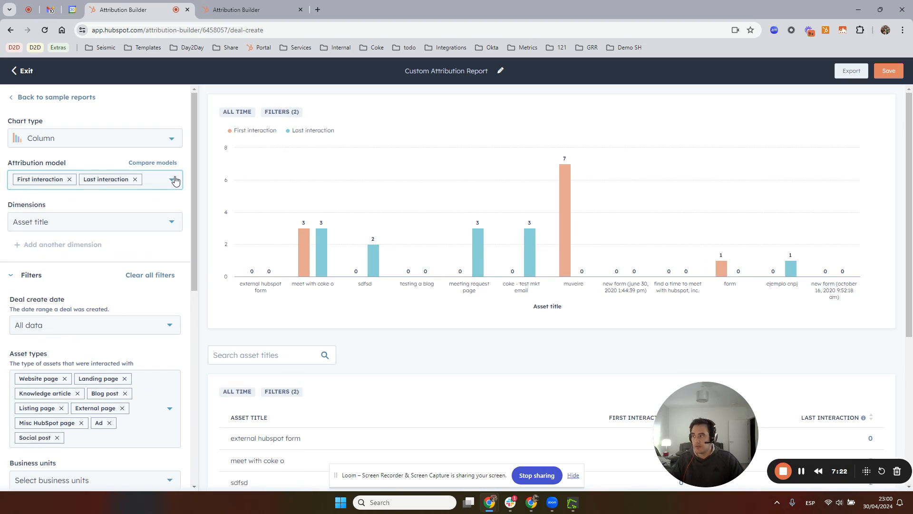
{"action": "mouse_move", "coordinate": [306, 245]}
{"action": "left_click", "coordinate": [135, 179]}
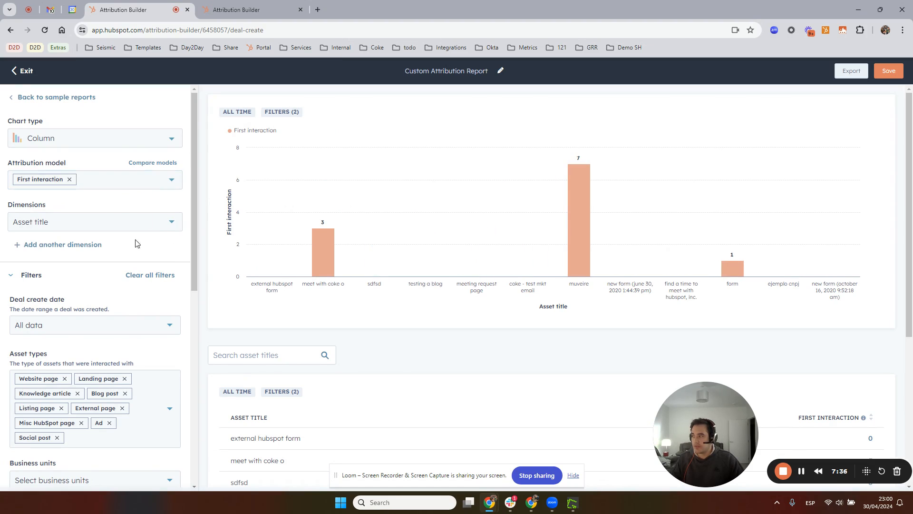
Open the report details of the "meet with coke o" column, view the first listed deal's record, and close both
{"action": "left_click", "coordinate": [323, 261]}
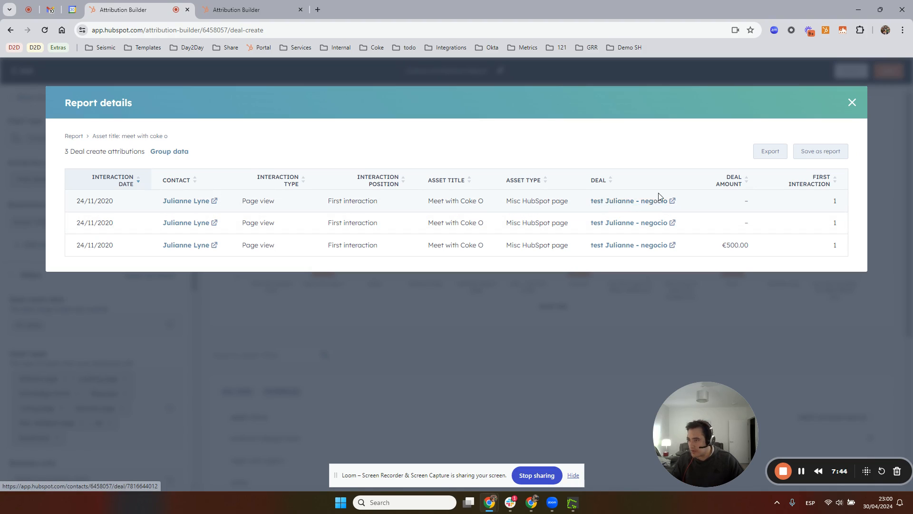
{"action": "left_click", "coordinate": [638, 201]}
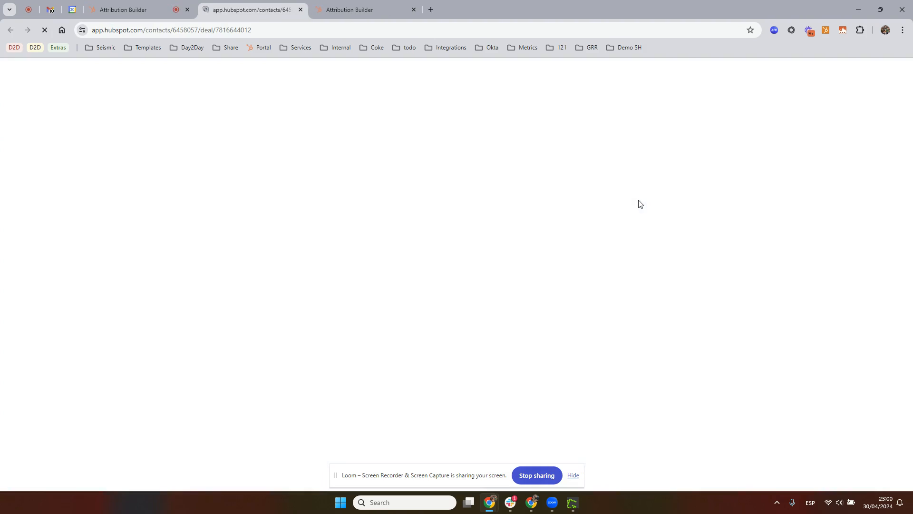
{"action": "left_click", "coordinate": [301, 10]}
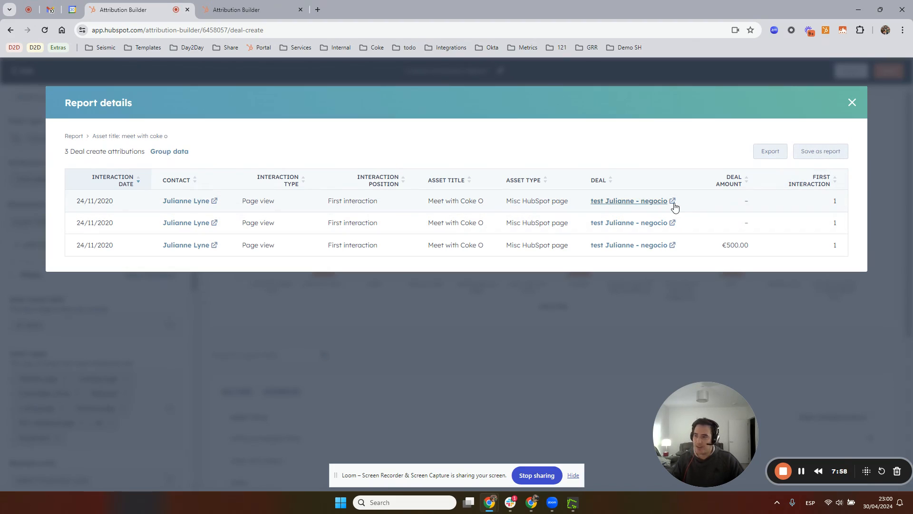
{"action": "left_click", "coordinate": [852, 102]}
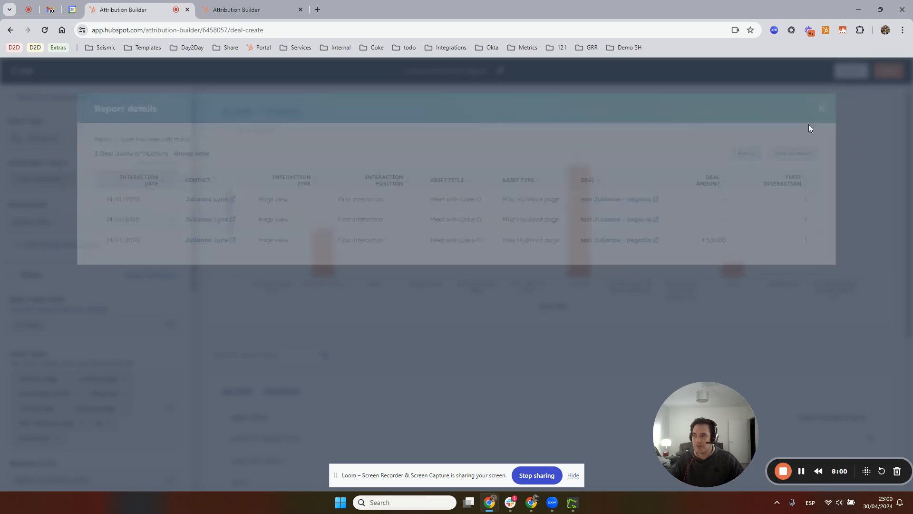
Examine the deals and interaction positions in the report details of the "muveire" column and close them
{"action": "left_click", "coordinate": [577, 226]}
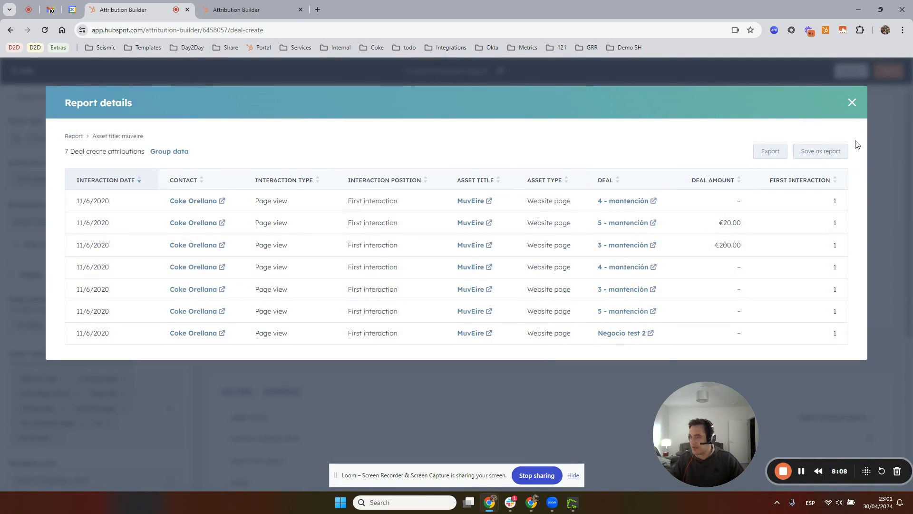
{"action": "left_click", "coordinate": [852, 103]}
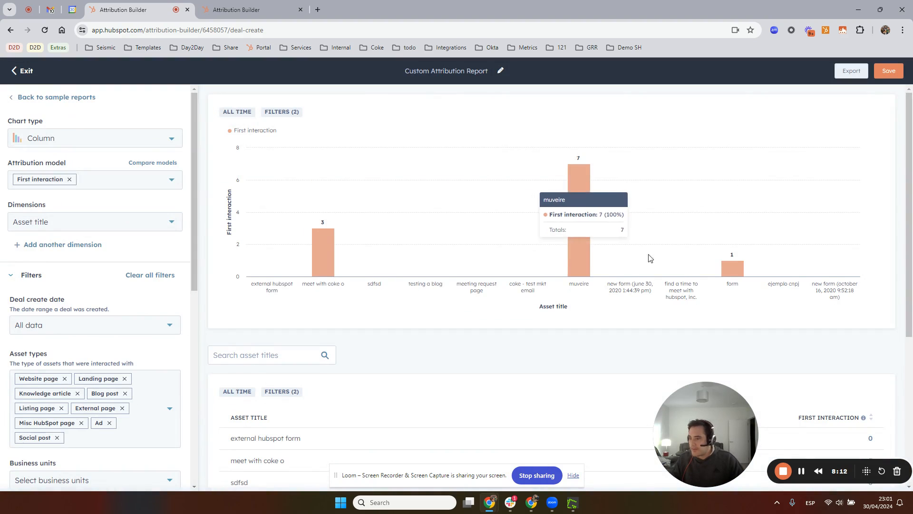
{"action": "scroll", "coordinate": [681, 269], "scroll_direction": "down", "scroll_amount": 5}
{"action": "scroll", "coordinate": [685, 270], "scroll_direction": "up", "scroll_amount": 5}
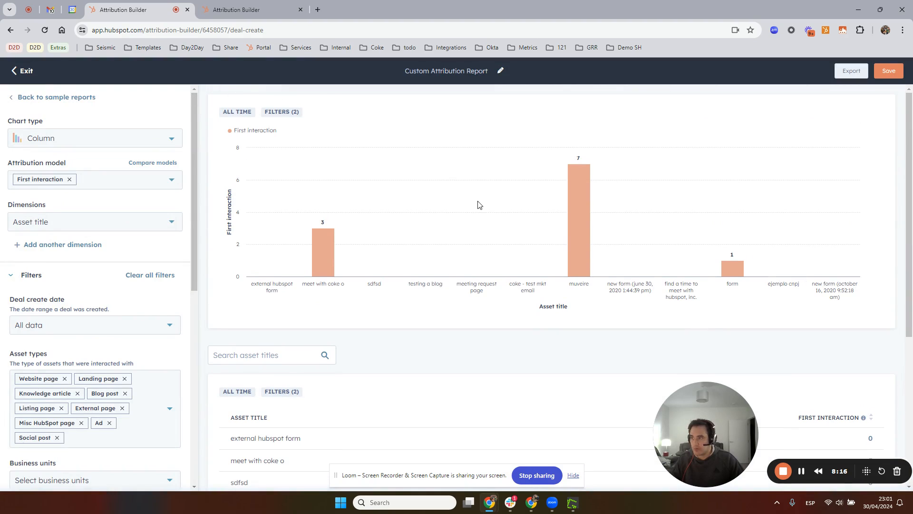
Return to the sample reports and start the deal create report "What type of interactions happened before a deal was created?"
{"action": "left_click", "coordinate": [71, 97]}
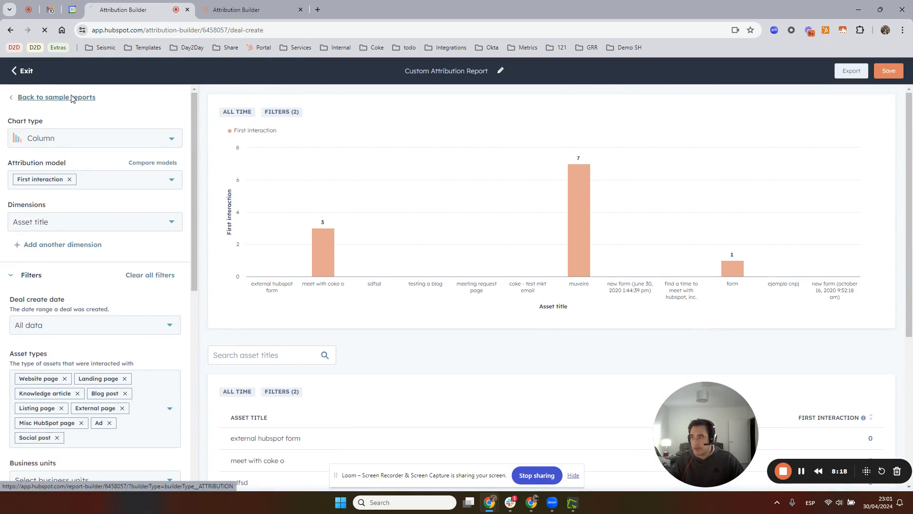
{"action": "scroll", "coordinate": [672, 253], "scroll_direction": "down", "scroll_amount": 3}
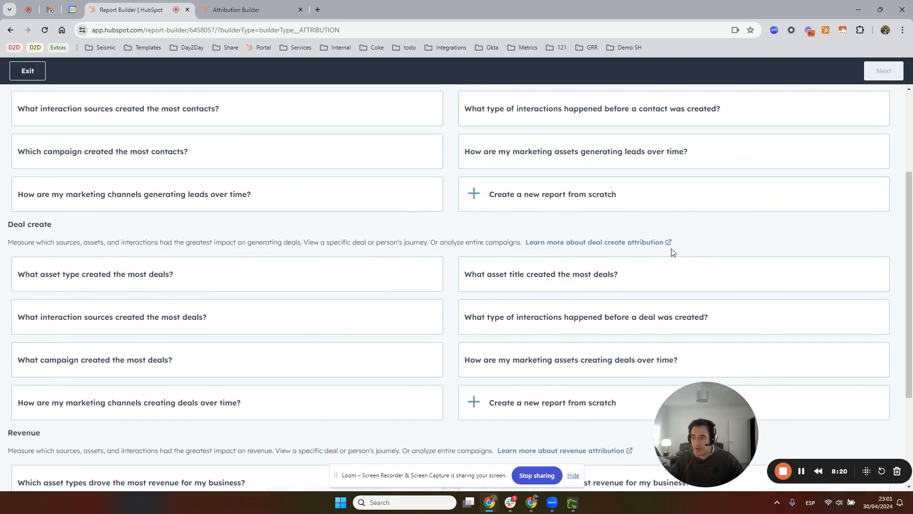
{"action": "left_click", "coordinate": [599, 323]}
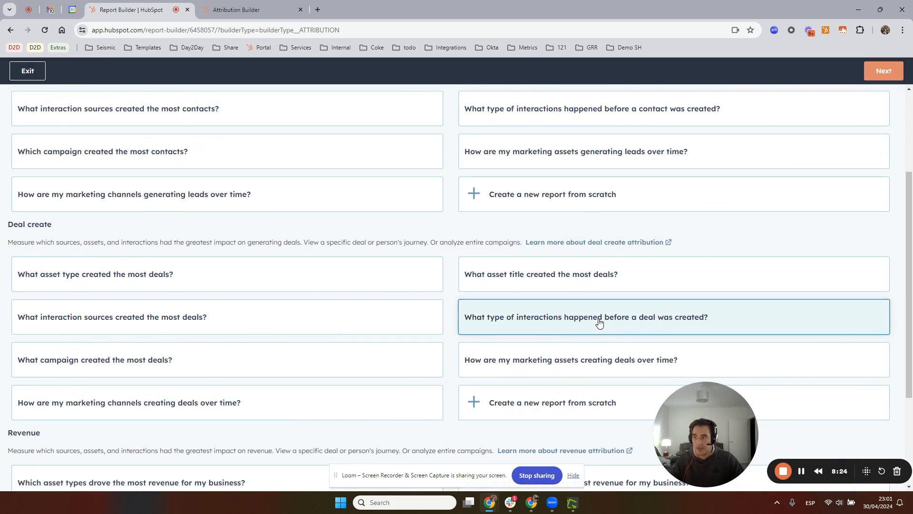
{"action": "left_click", "coordinate": [884, 77]}
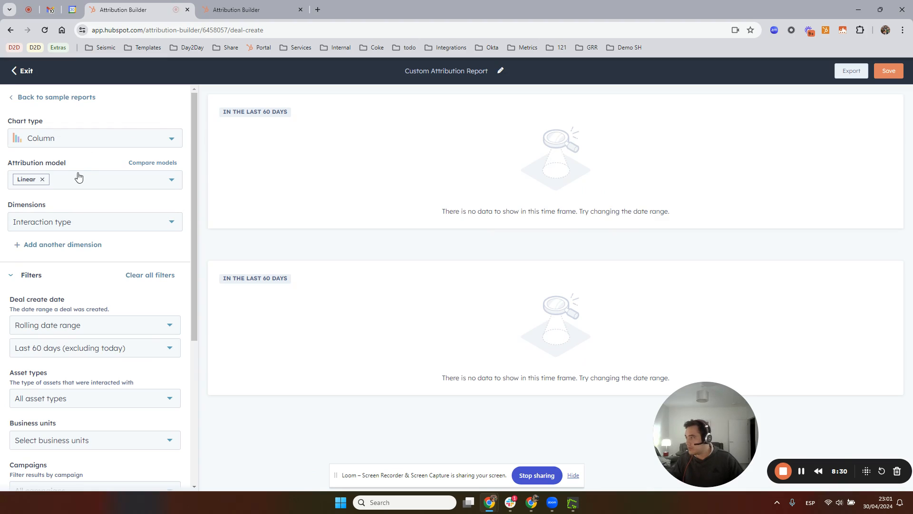
Set the deal create date filter to All data
{"action": "left_click", "coordinate": [63, 350]}
{"action": "left_click", "coordinate": [72, 326]}
{"action": "left_click", "coordinate": [59, 352]}
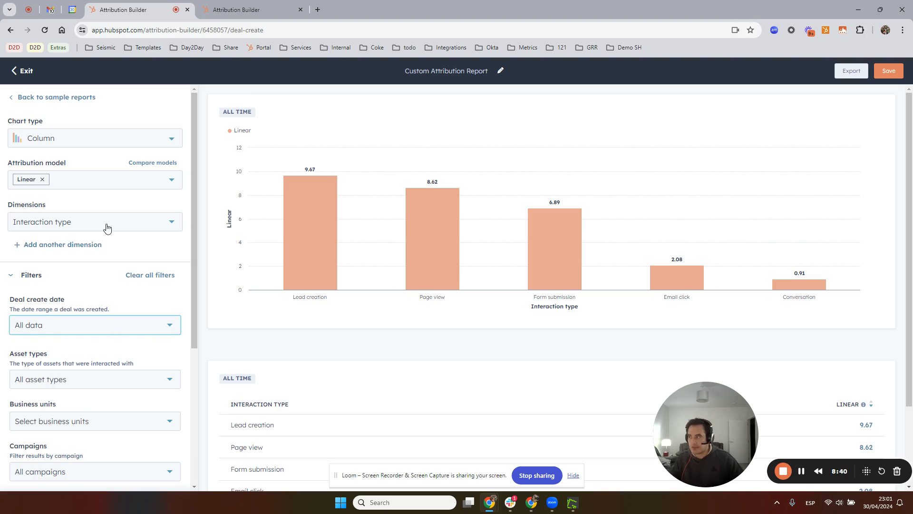
Review the available dimensions and the descriptions of the attribution models, keeping Interaction type and Linear selected
{"action": "left_click", "coordinate": [76, 225]}
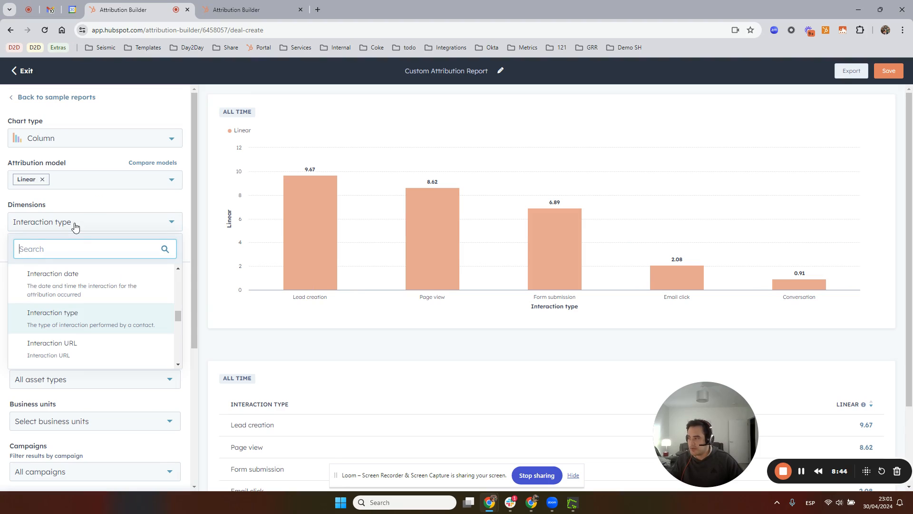
{"action": "left_click", "coordinate": [75, 226]}
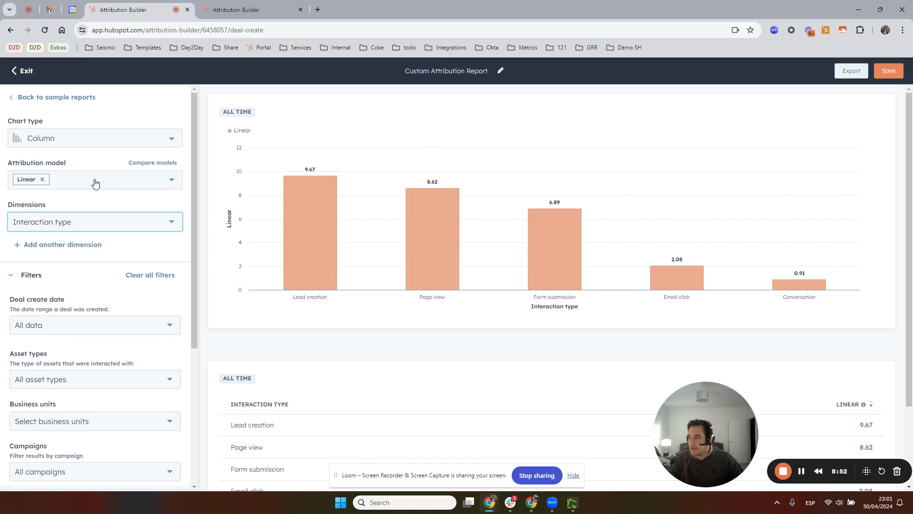
{"action": "left_click", "coordinate": [140, 184]}
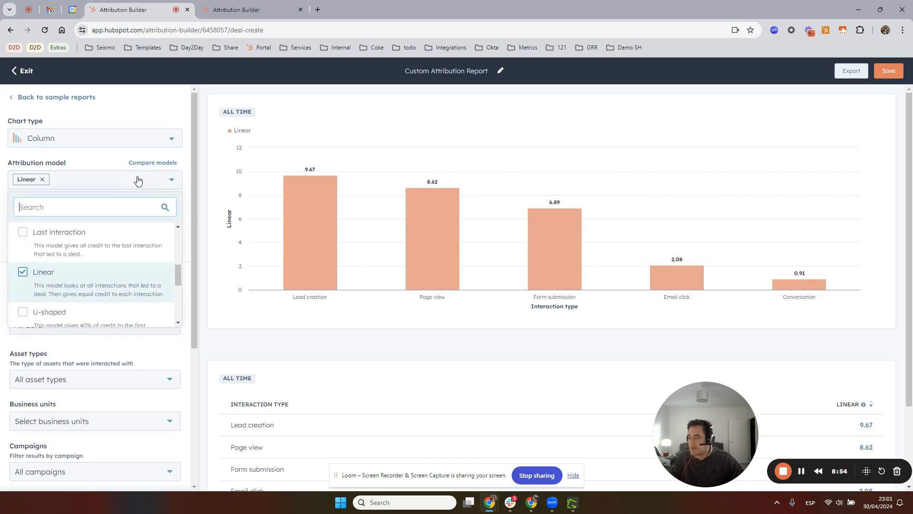
{"action": "scroll", "coordinate": [85, 275], "scroll_direction": "down", "scroll_amount": 2}
{"action": "scroll", "coordinate": [84, 275], "scroll_direction": "up", "scroll_amount": 1}
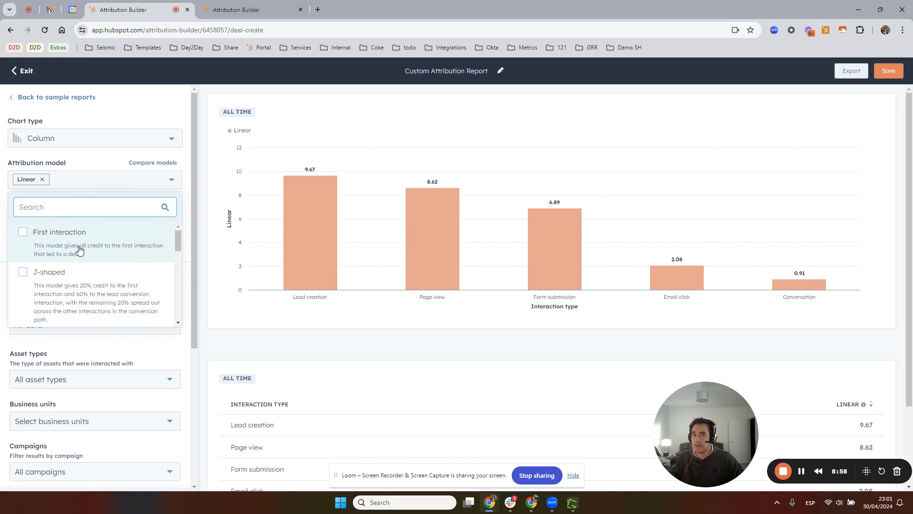
{"action": "scroll", "coordinate": [81, 266], "scroll_direction": "down", "scroll_amount": 3}
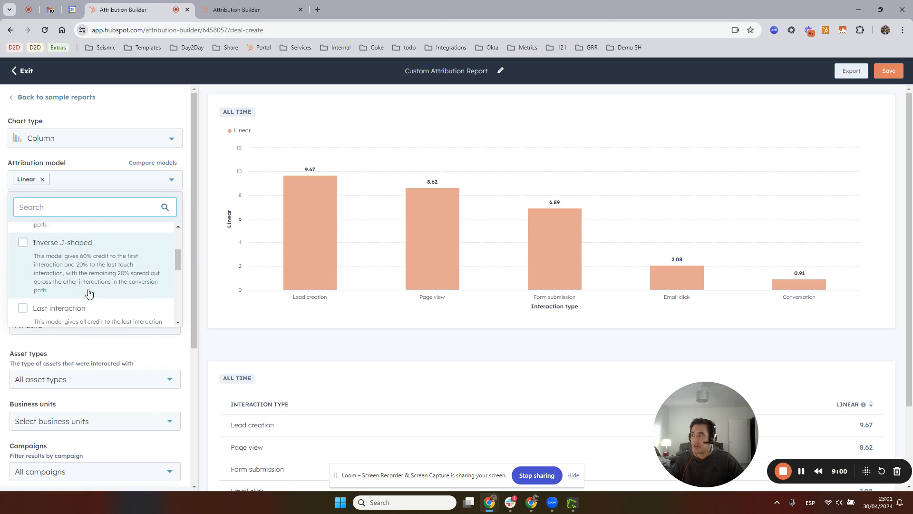
{"action": "scroll", "coordinate": [81, 285], "scroll_direction": "up", "scroll_amount": 3}
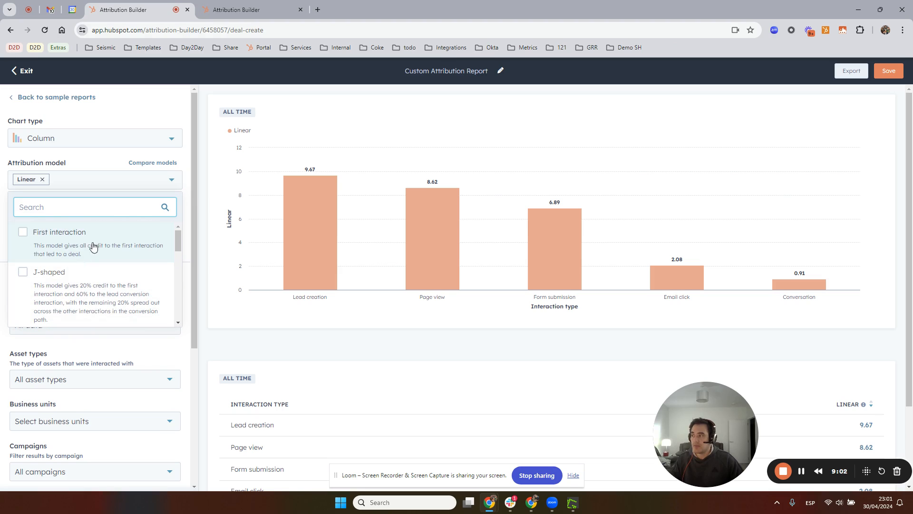
{"action": "left_click", "coordinate": [186, 167]}
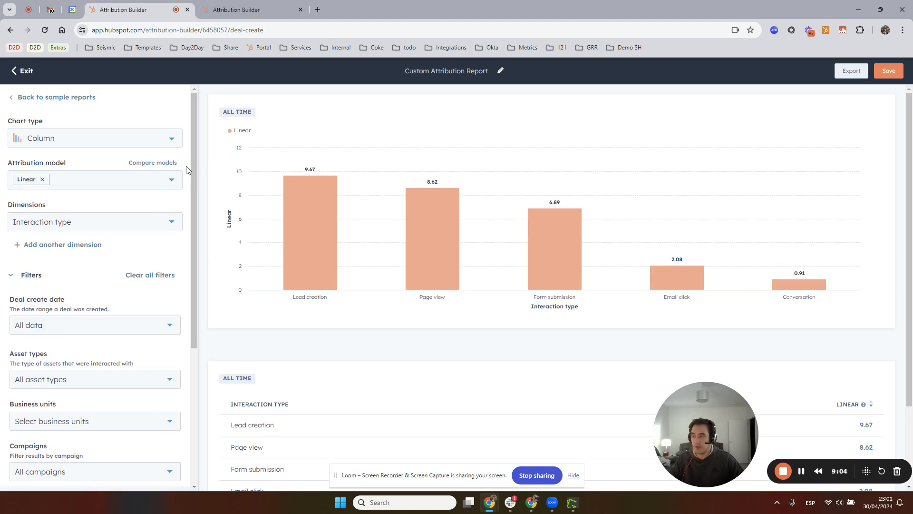
Look through the additional filter properties matching "deal" and clear the search
{"action": "scroll", "coordinate": [117, 292], "scroll_direction": "down", "scroll_amount": 4}
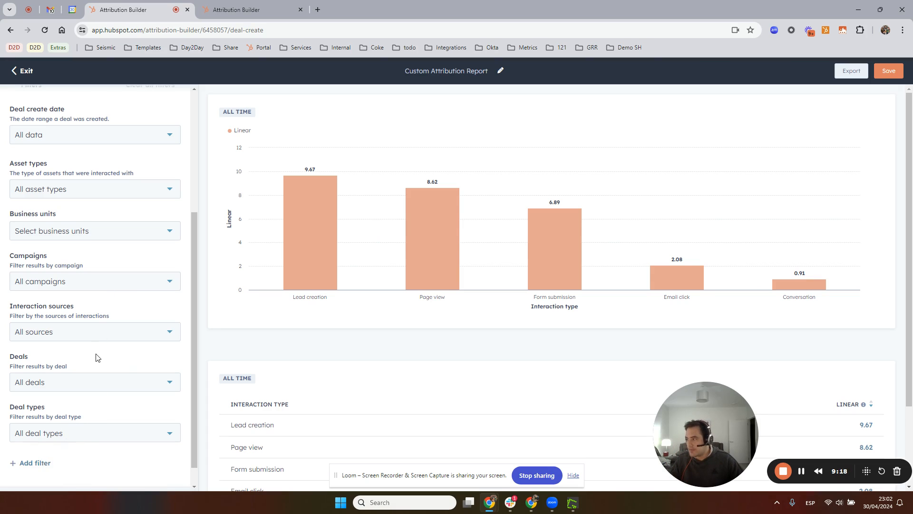
{"action": "left_click", "coordinate": [38, 463]}
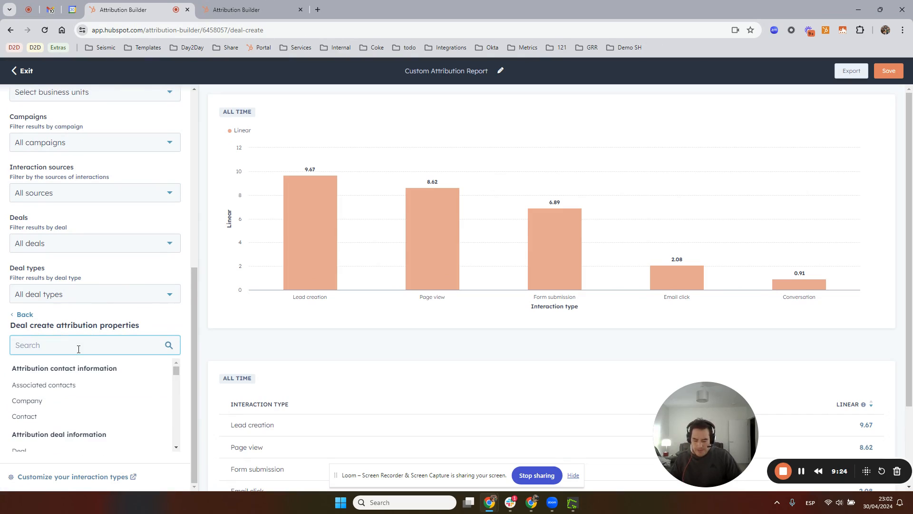
{"action": "type", "text": "deal"}
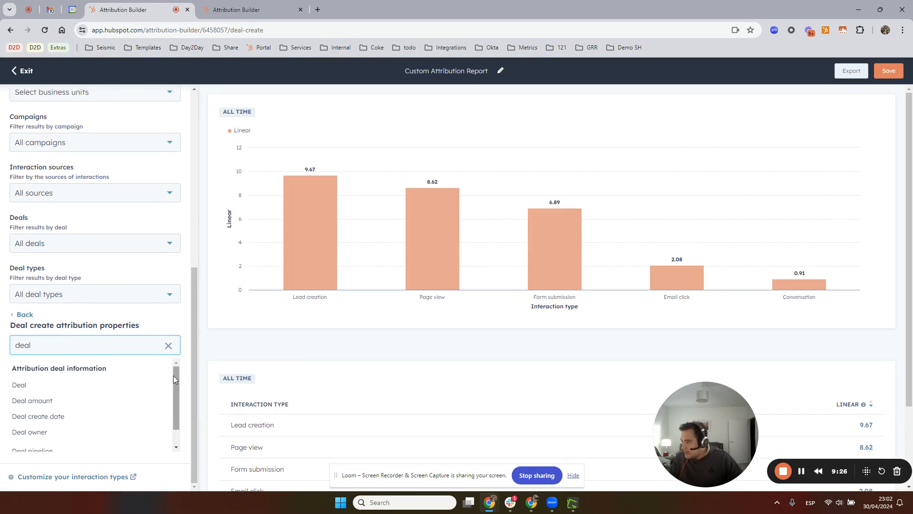
{"action": "left_click_drag", "start_coordinate": [173, 375], "coordinate": [171, 427]}
{"action": "left_click", "coordinate": [168, 346]}
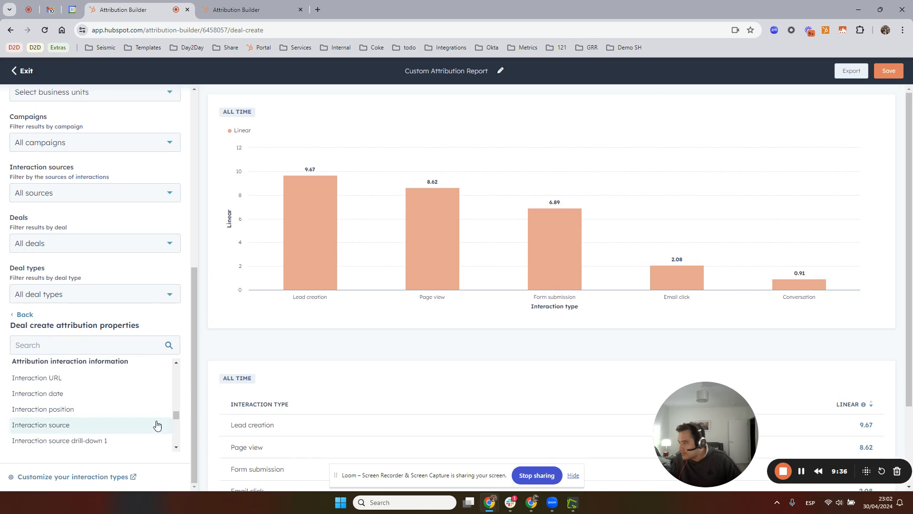
Apply a filter for Interaction position is any of Deal create
{"action": "left_click", "coordinate": [157, 409]}
{"action": "left_click", "coordinate": [78, 386]}
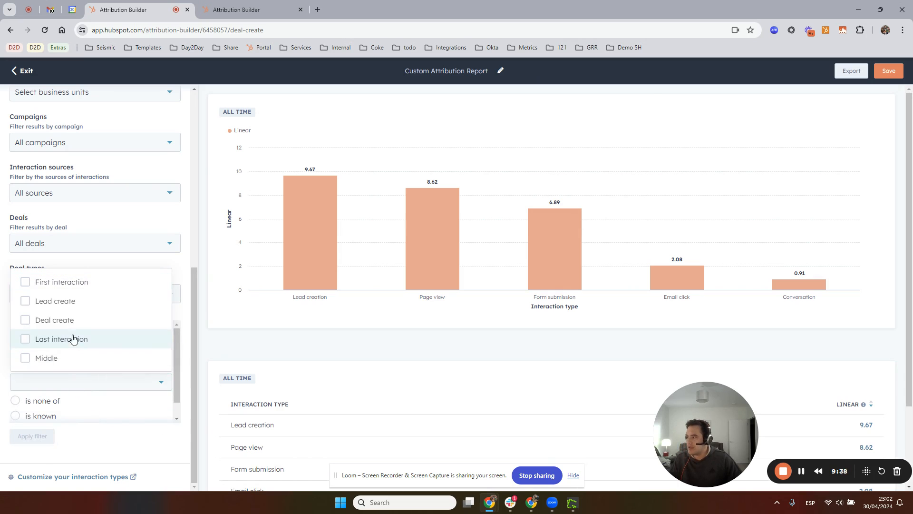
{"action": "left_click", "coordinate": [61, 319]}
{"action": "left_click", "coordinate": [31, 437]}
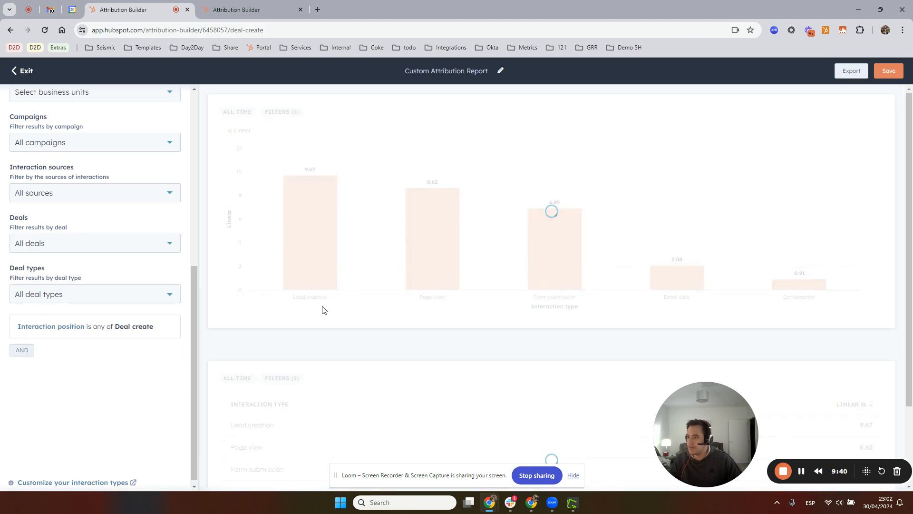
Open the report details of the form submission column and view the activities of the deal "Coke Subs - New Deal"
{"action": "left_click", "coordinate": [478, 269]}
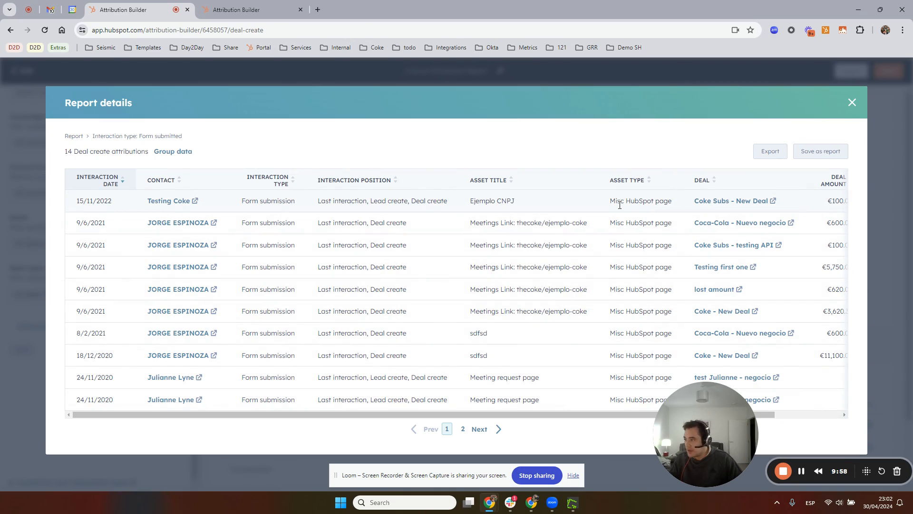
{"action": "left_click", "coordinate": [717, 203]}
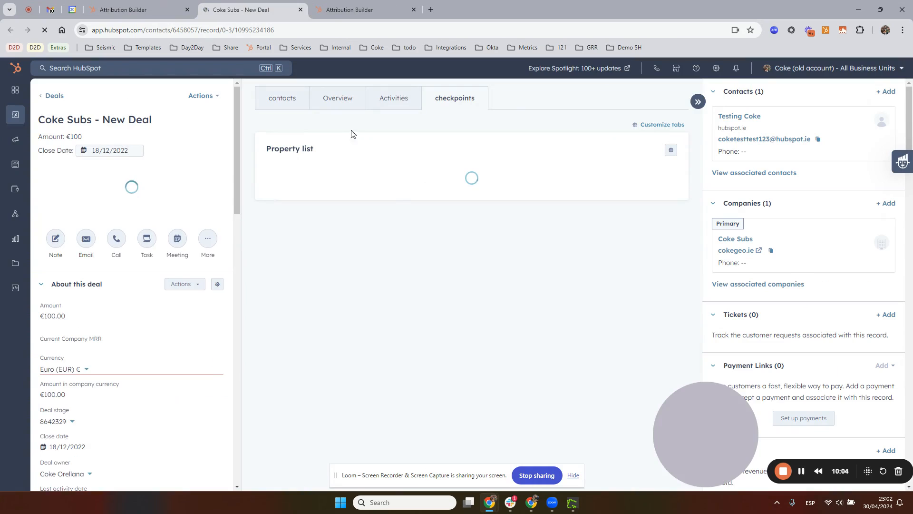
{"action": "left_click", "coordinate": [400, 100]}
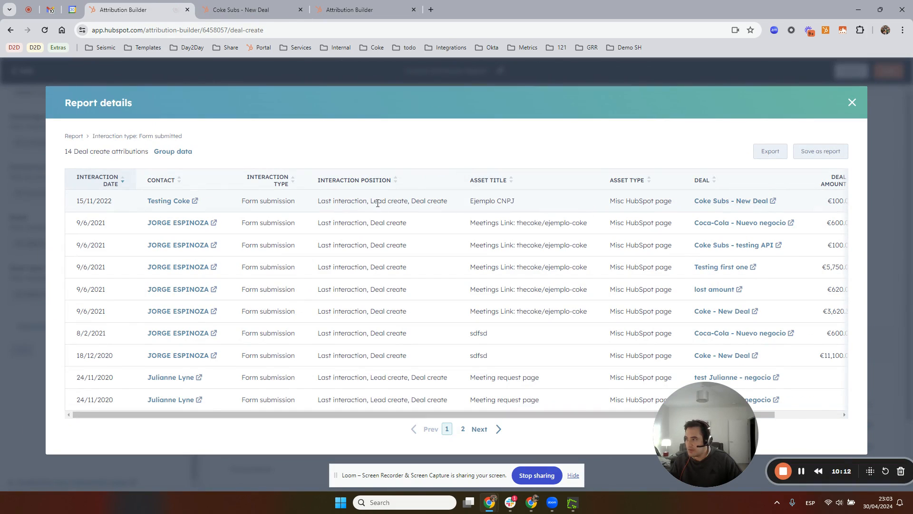
Open the contact record of the first listed attribution in a new tab and close the deal record's tab
{"action": "middle_click", "coordinate": [173, 208]}
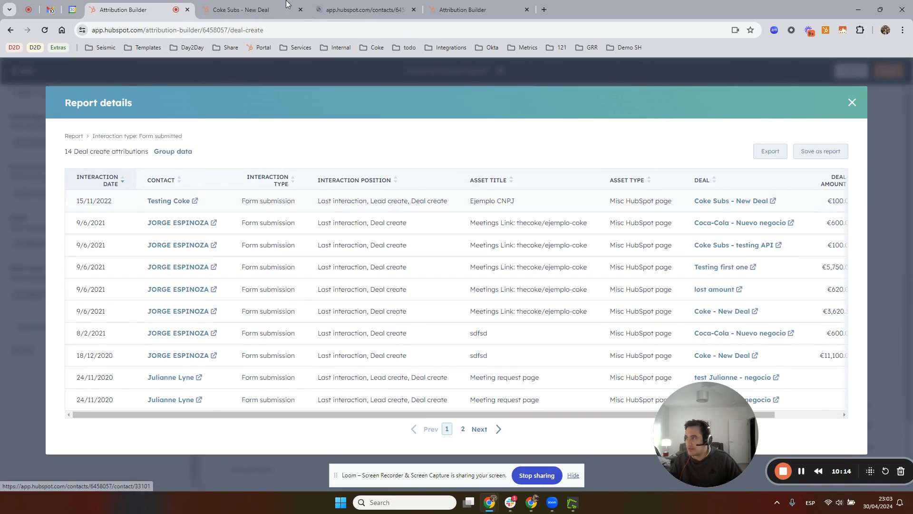
{"action": "left_click", "coordinate": [300, 10]}
{"action": "left_click", "coordinate": [264, 10]}
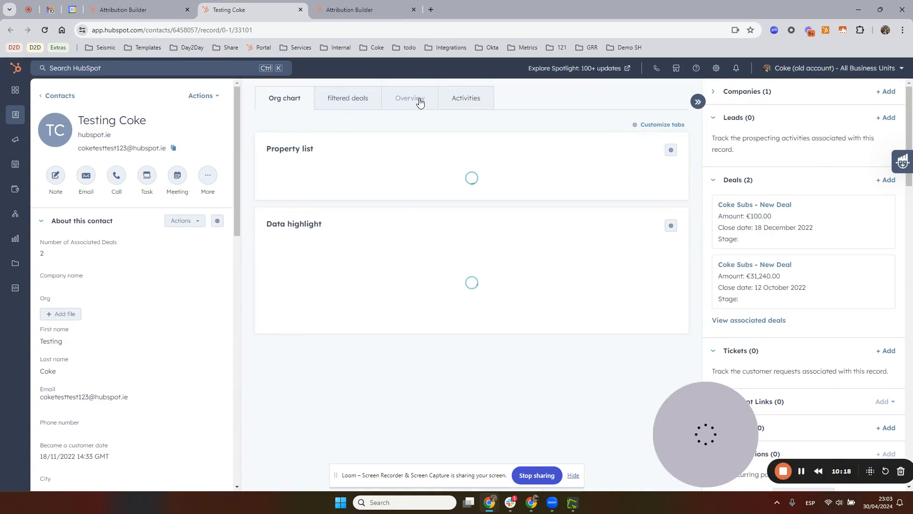
Filter the contact's activity timeline to contact activity, integrations and deal activity, excluding communication, team activity and all other updates
{"action": "left_click", "coordinate": [464, 98]}
{"action": "left_click", "coordinate": [356, 179]}
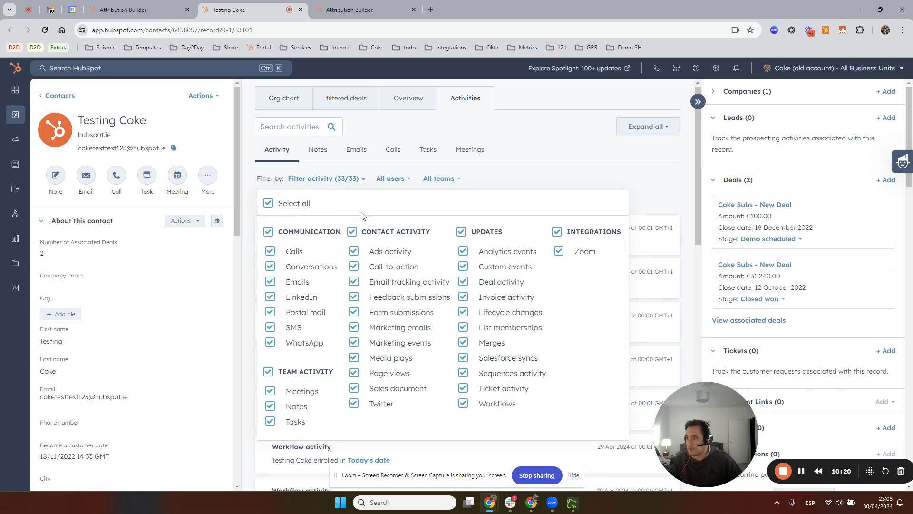
{"action": "left_click", "coordinate": [268, 233]}
{"action": "left_click", "coordinate": [268, 371]}
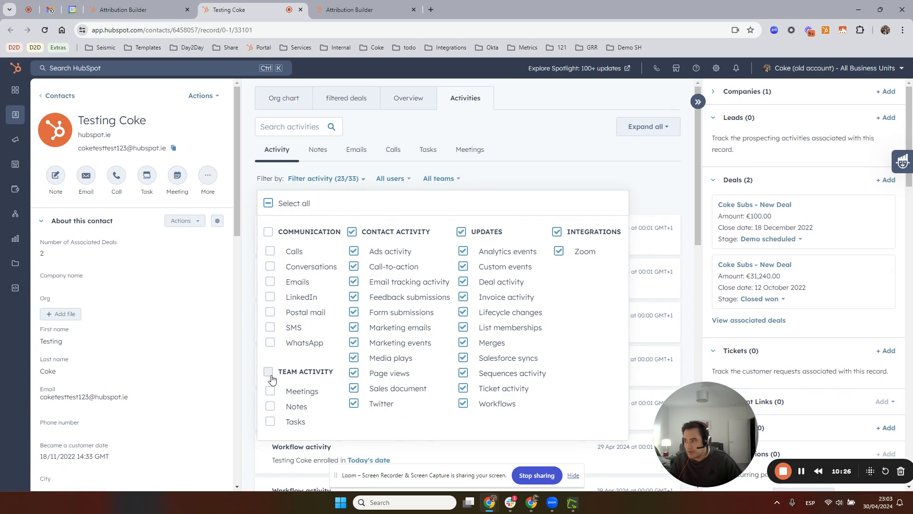
{"action": "left_click", "coordinate": [461, 232]}
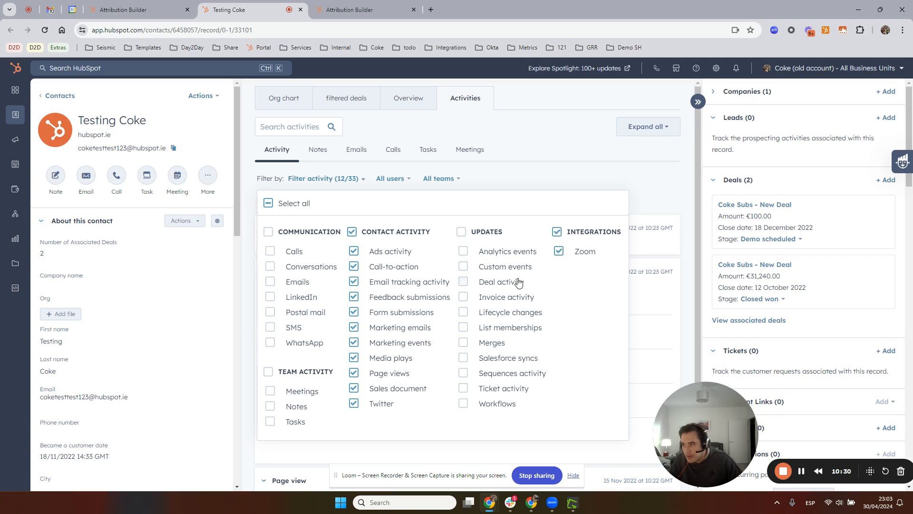
{"action": "left_click", "coordinate": [462, 282]}
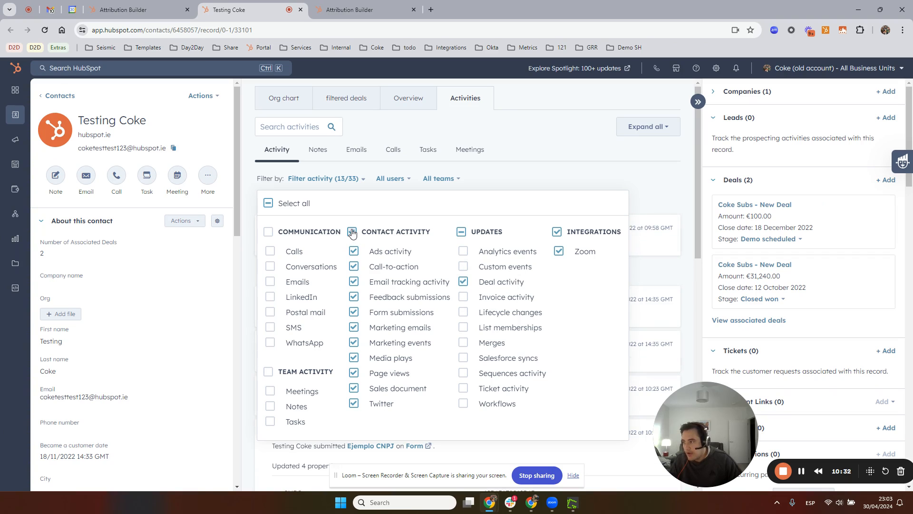
{"action": "left_click", "coordinate": [554, 173]}
Examine the contact's timeline for deal creation, page views, form submission and the contact's original source, and close the contact record's tab
{"action": "scroll", "coordinate": [531, 233], "scroll_direction": "down", "scroll_amount": 10}
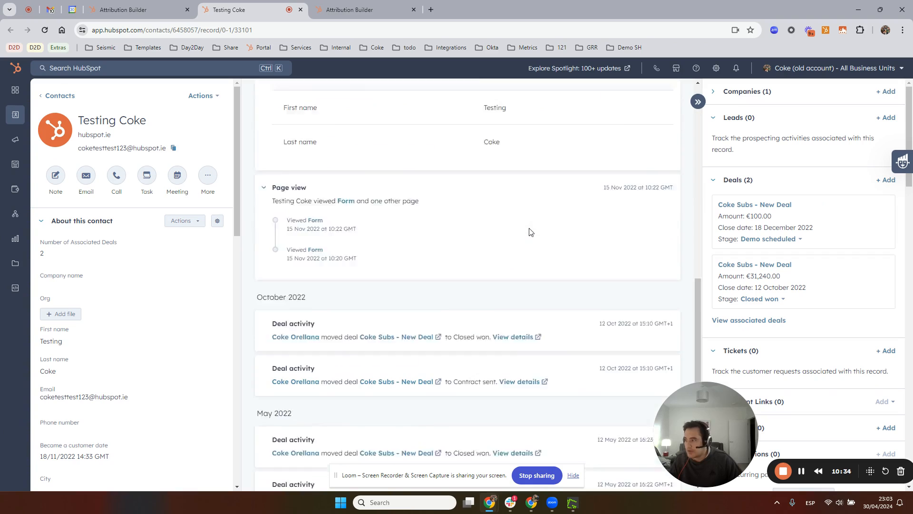
{"action": "scroll", "coordinate": [531, 232], "scroll_direction": "down", "scroll_amount": 2}
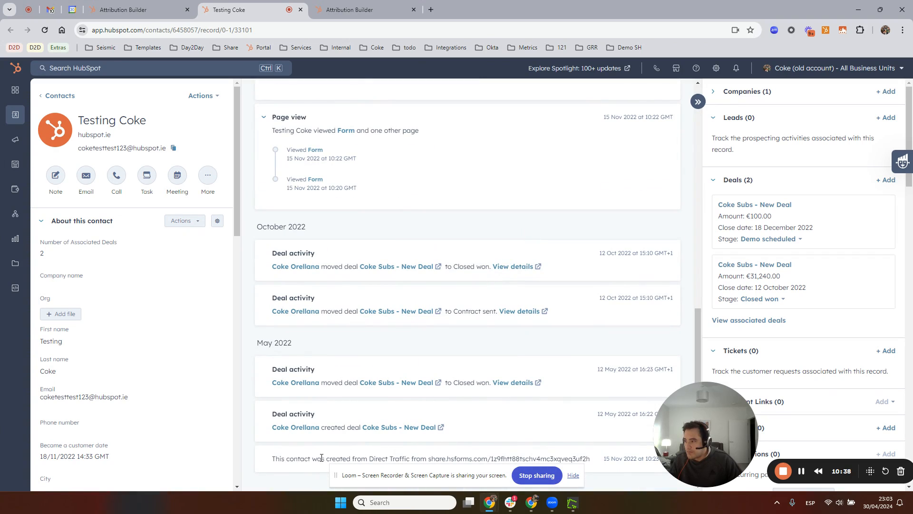
{"action": "left_click_drag", "start_coordinate": [432, 458], "coordinate": [569, 460]}
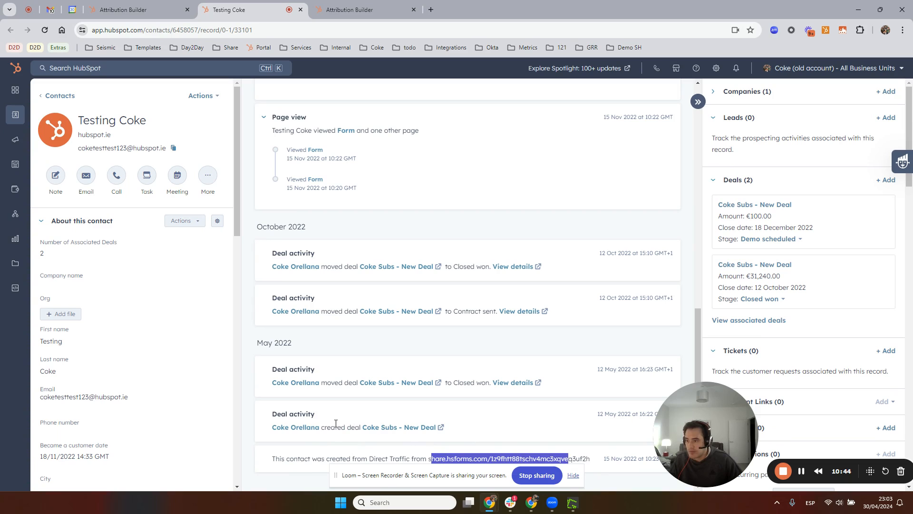
{"action": "left_click_drag", "start_coordinate": [335, 427], "coordinate": [379, 427]}
{"action": "left_click_drag", "start_coordinate": [687, 431], "coordinate": [775, 371]}
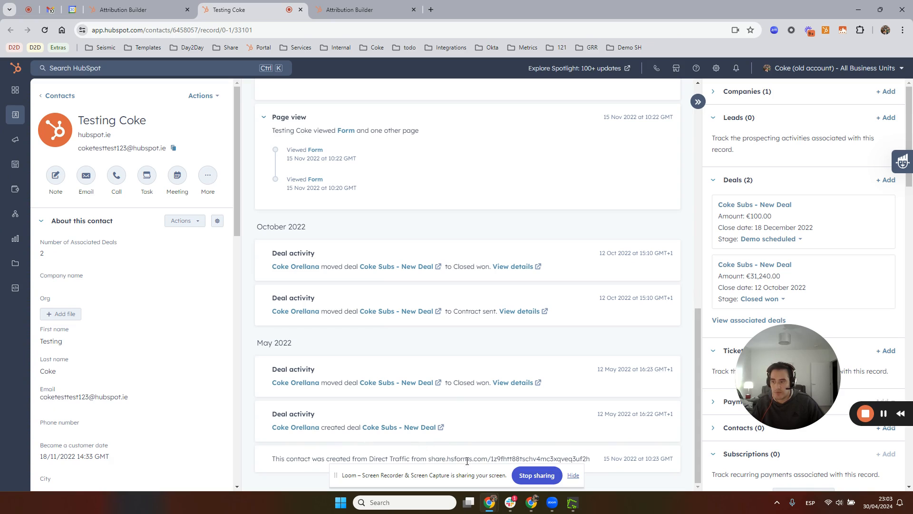
{"action": "scroll", "coordinate": [398, 314], "scroll_direction": "up", "scroll_amount": 5}
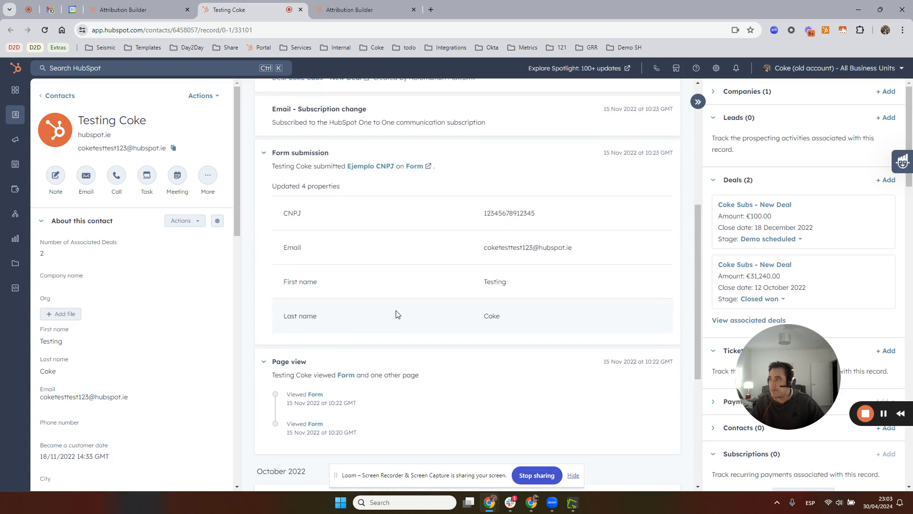
{"action": "scroll", "coordinate": [397, 314], "scroll_direction": "up", "scroll_amount": 5}
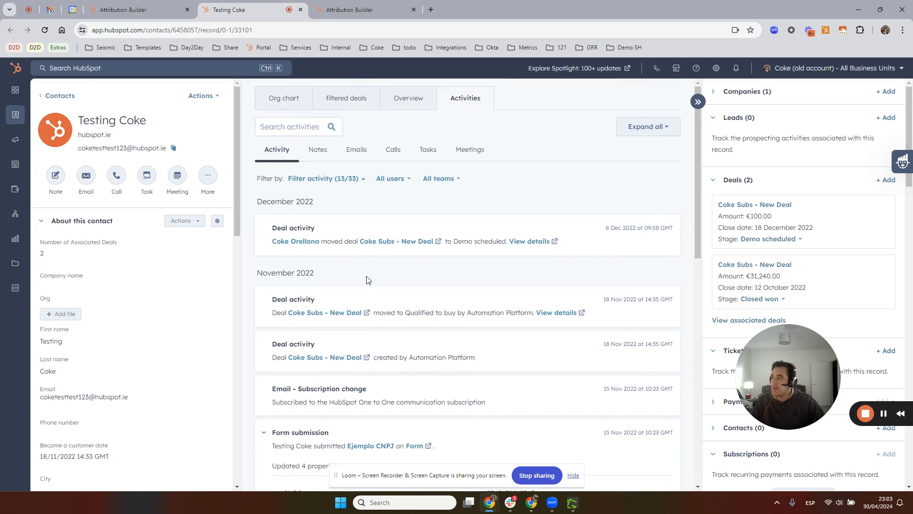
{"action": "left_click", "coordinate": [301, 10]}
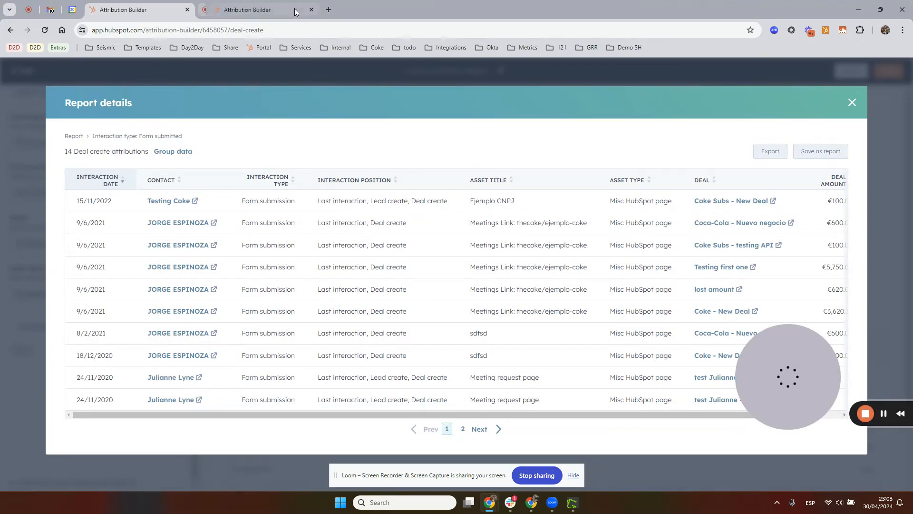
Leave the deal create report and start a new attribution report from the revenue sample "Which asset types drove the most revenue for my business?"
{"action": "left_click", "coordinate": [853, 102]}
{"action": "left_click", "coordinate": [30, 75]}
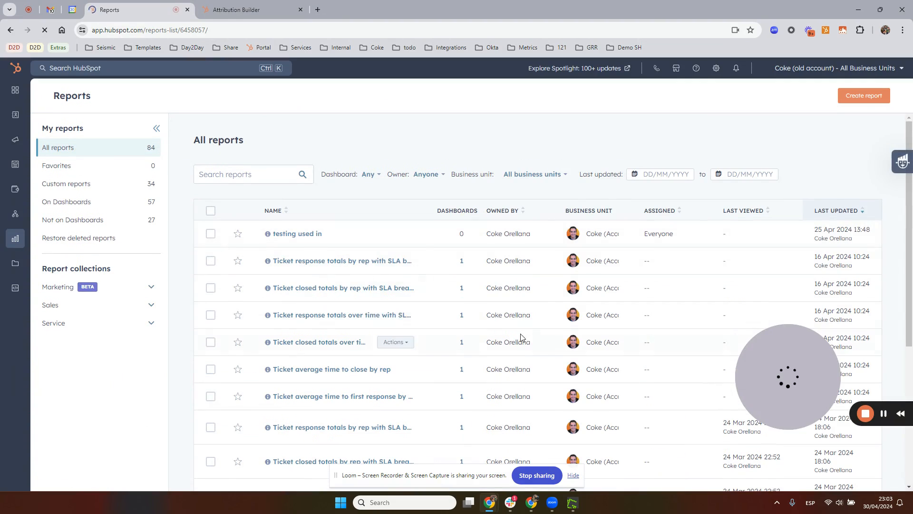
{"action": "left_click", "coordinate": [866, 96]}
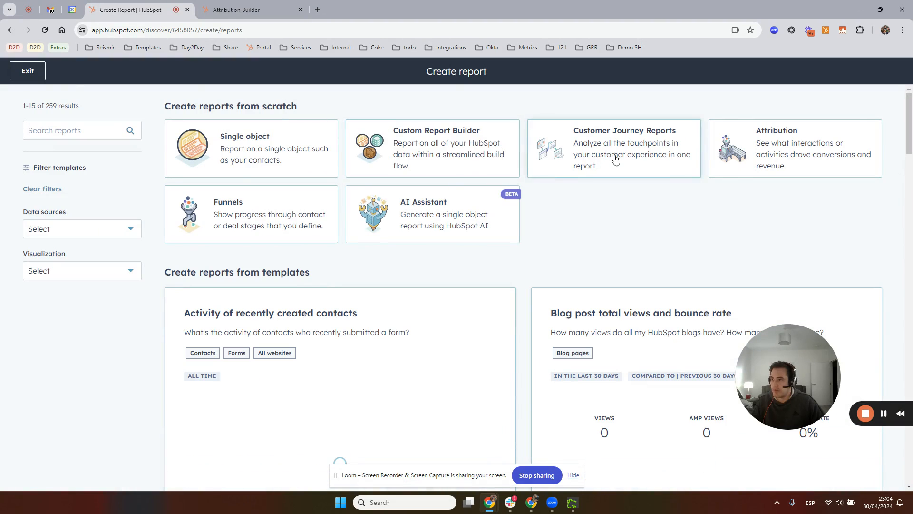
{"action": "left_click", "coordinate": [788, 159]}
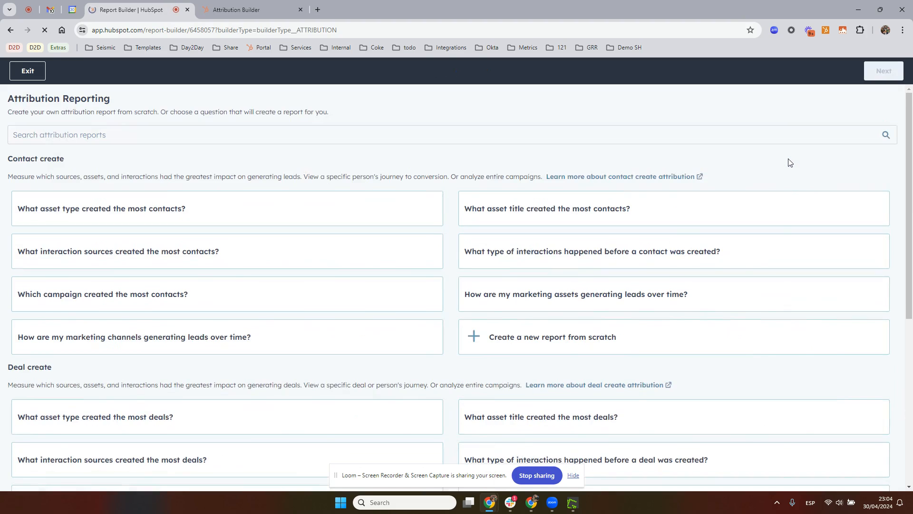
{"action": "scroll", "coordinate": [228, 305], "scroll_direction": "down", "scroll_amount": 6}
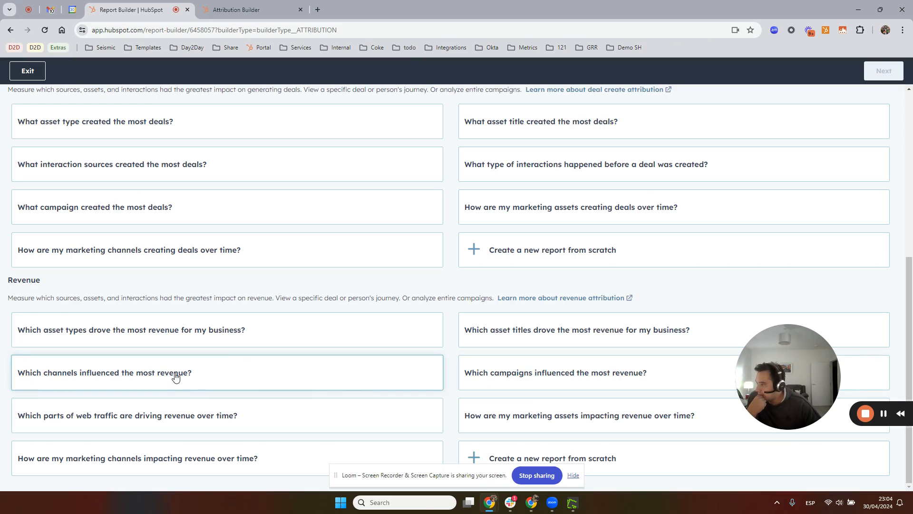
{"action": "left_click", "coordinate": [173, 336]}
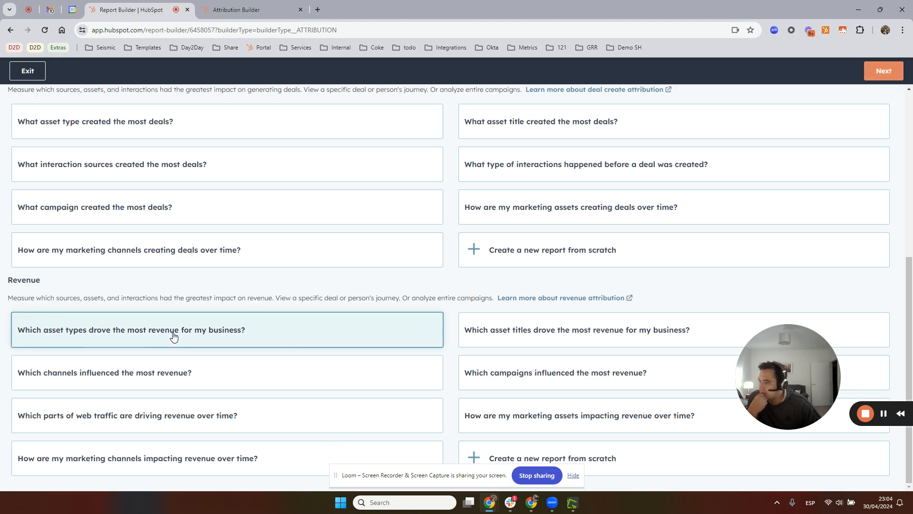
{"action": "left_click", "coordinate": [882, 72]}
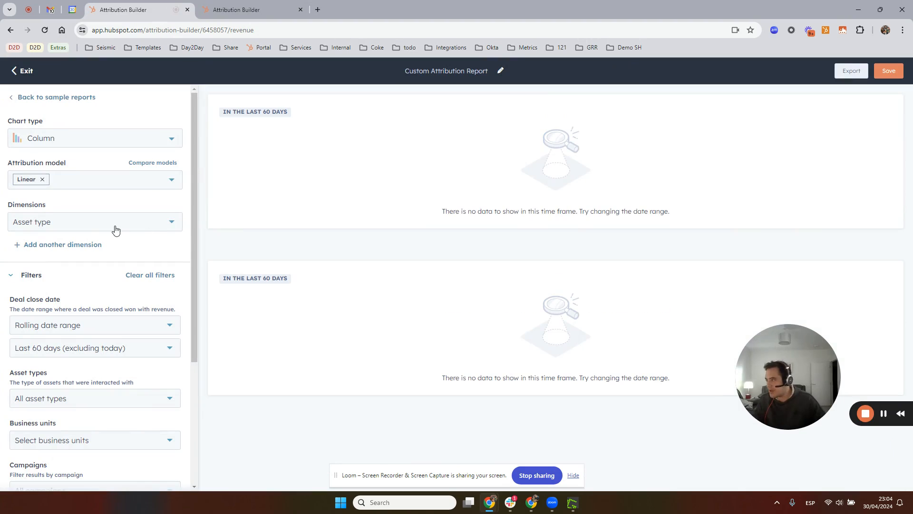
Set the revenue report's deal close date filter to All data
{"action": "left_click", "coordinate": [74, 348]}
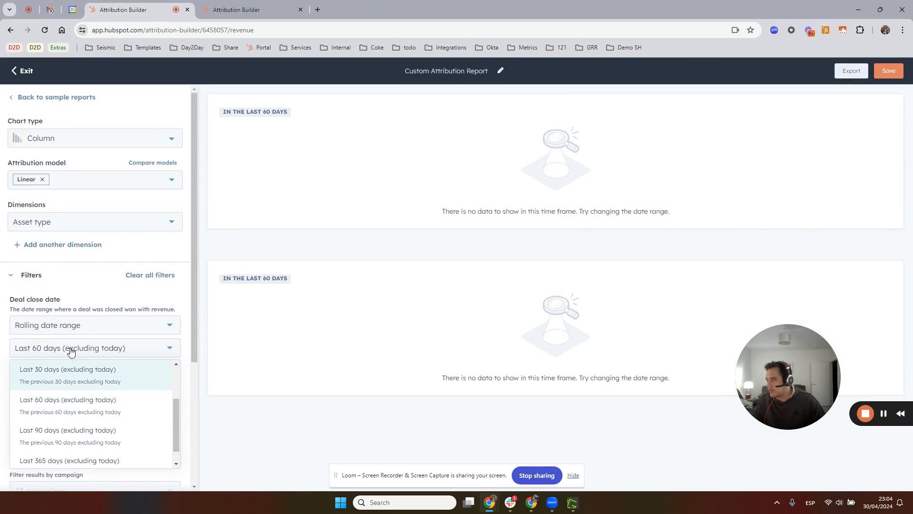
{"action": "left_click", "coordinate": [76, 334]}
{"action": "left_click", "coordinate": [44, 353]}
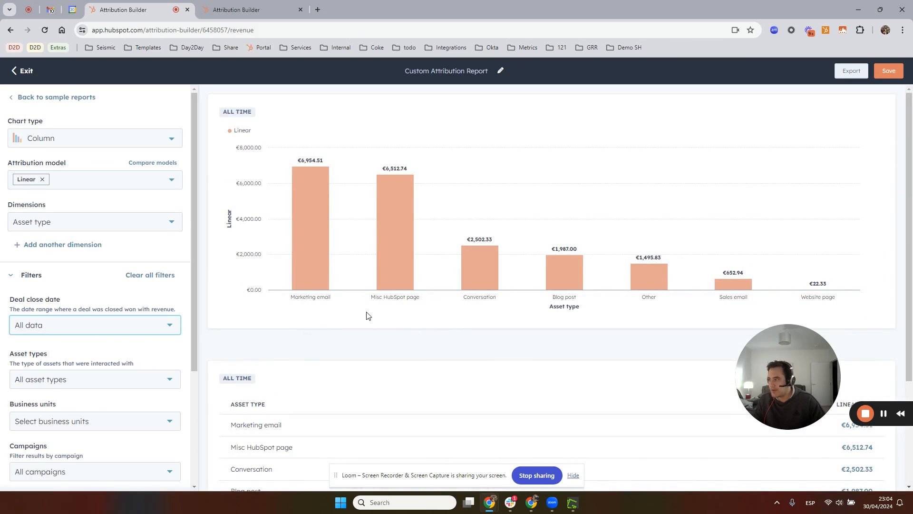
Open the report details of the Marketing email column, compare the first interaction's deal amount with its linear credit, and close the details
{"action": "mouse_move", "coordinate": [316, 210]}
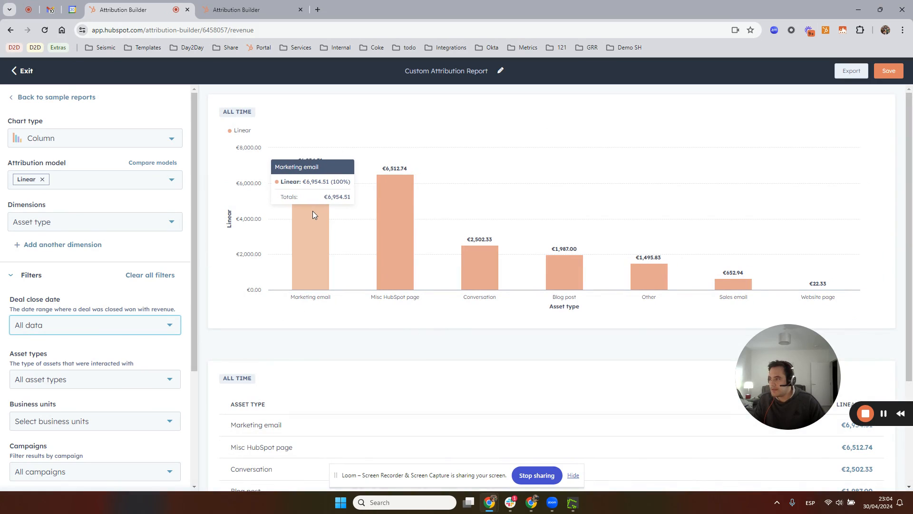
{"action": "left_click", "coordinate": [312, 210]}
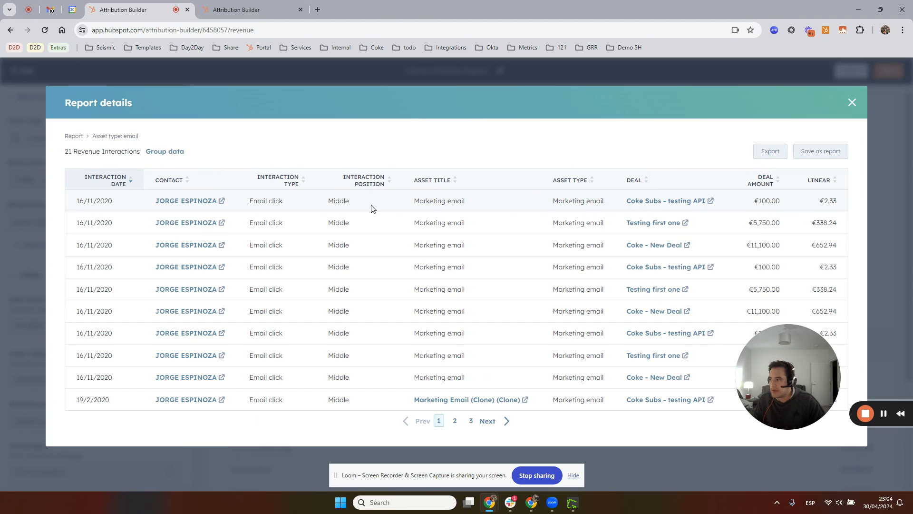
{"action": "left_click_drag", "start_coordinate": [819, 201], "coordinate": [853, 201]}
{"action": "left_click", "coordinate": [820, 204]}
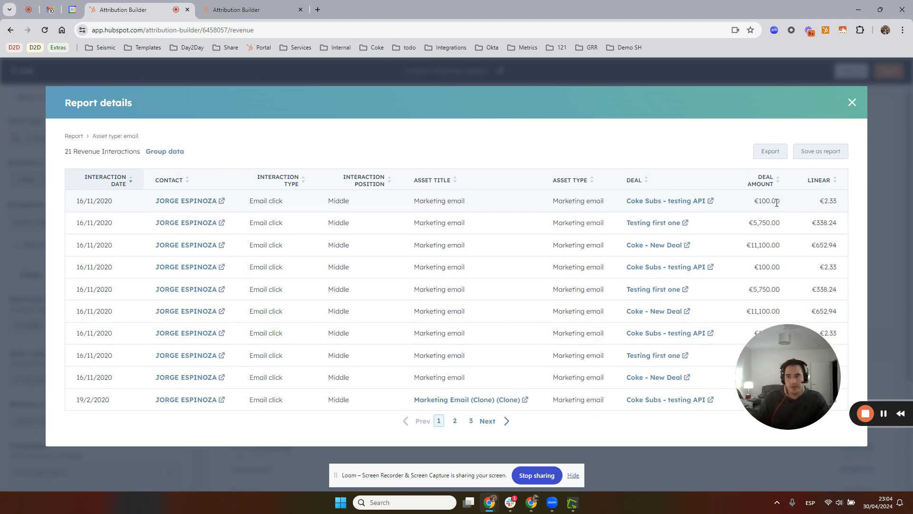
{"action": "left_click_drag", "start_coordinate": [781, 202], "coordinate": [754, 202]}
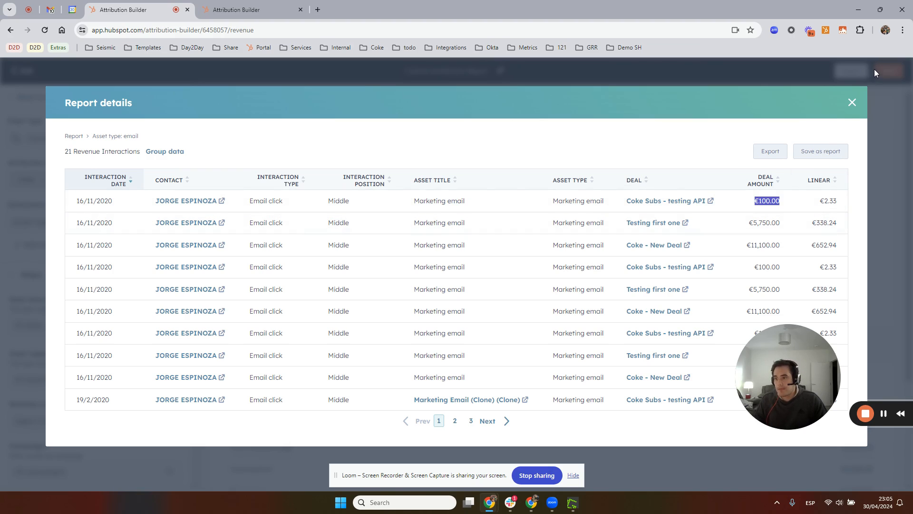
{"action": "left_click", "coordinate": [853, 111]}
Search the additional revenue attribution filter properties for "deal sta"
{"action": "scroll", "coordinate": [129, 363], "scroll_direction": "down", "scroll_amount": 5}
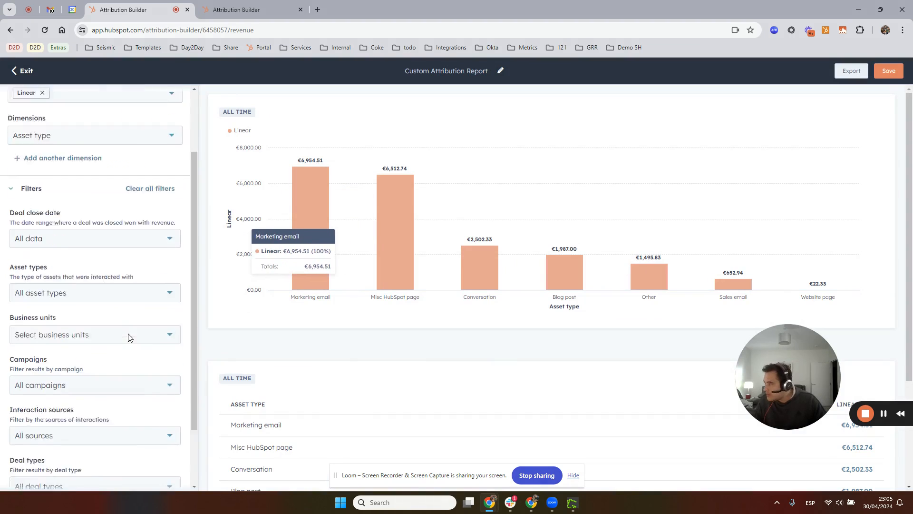
{"action": "scroll", "coordinate": [129, 363], "scroll_direction": "up", "scroll_amount": 4}
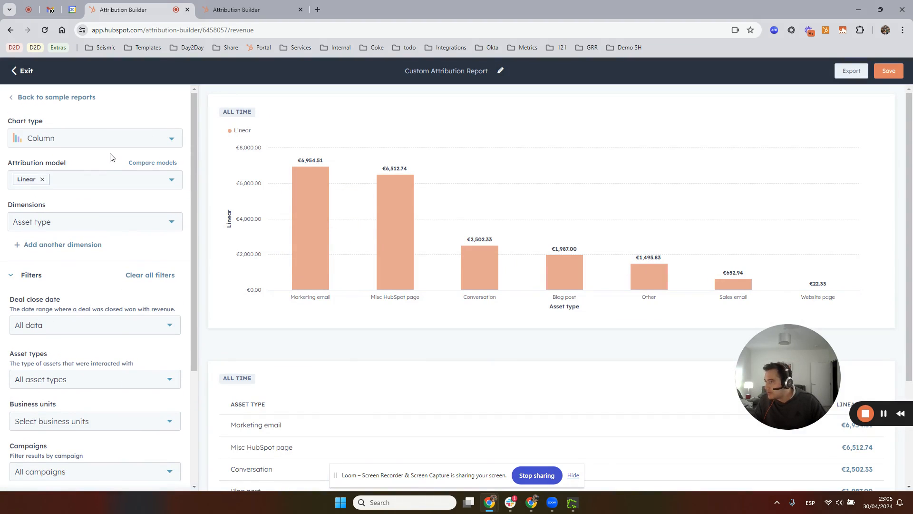
{"action": "scroll", "coordinate": [110, 157], "scroll_direction": "down", "scroll_amount": 3}
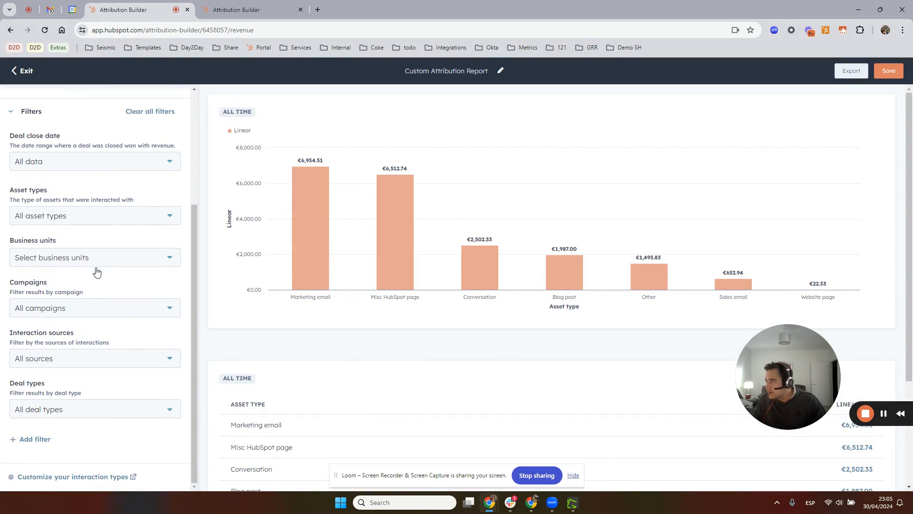
{"action": "left_click", "coordinate": [34, 439]}
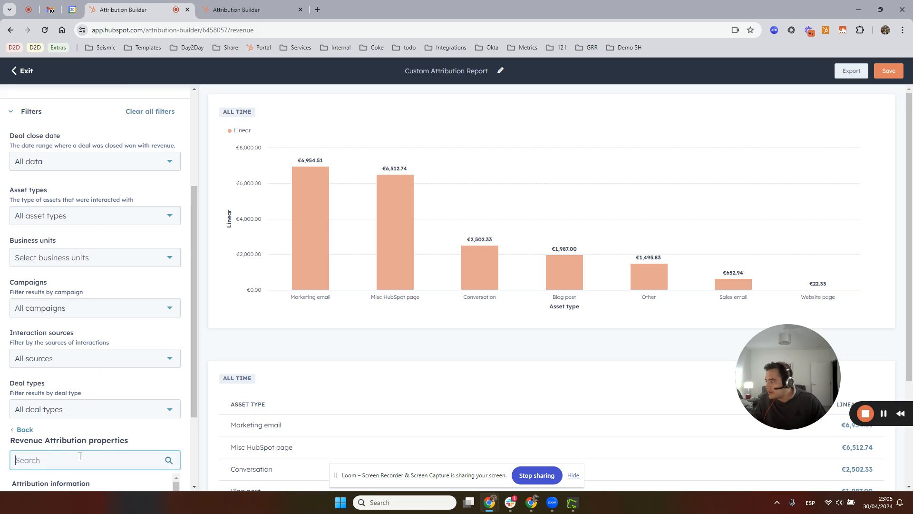
{"action": "scroll", "coordinate": [82, 457], "scroll_direction": "down", "scroll_amount": 3}
{"action": "left_click", "coordinate": [38, 355]}
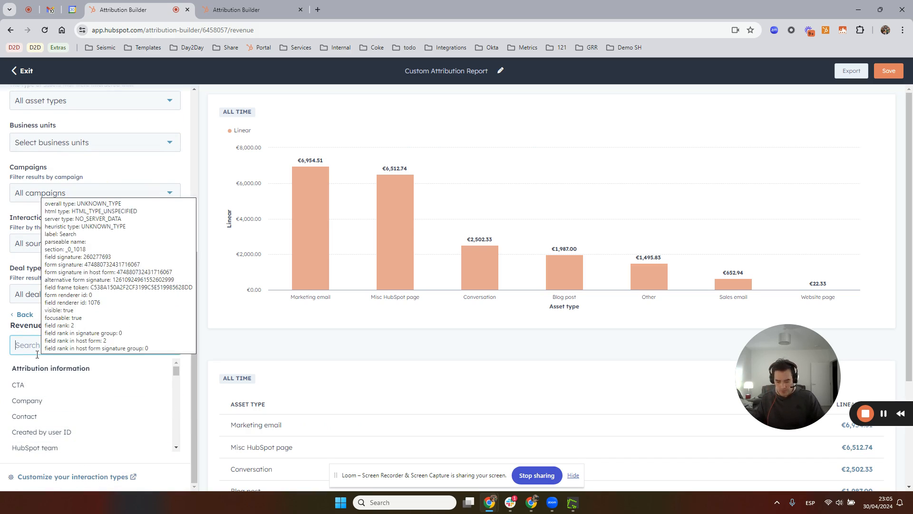
{"action": "type", "text": "deal "}
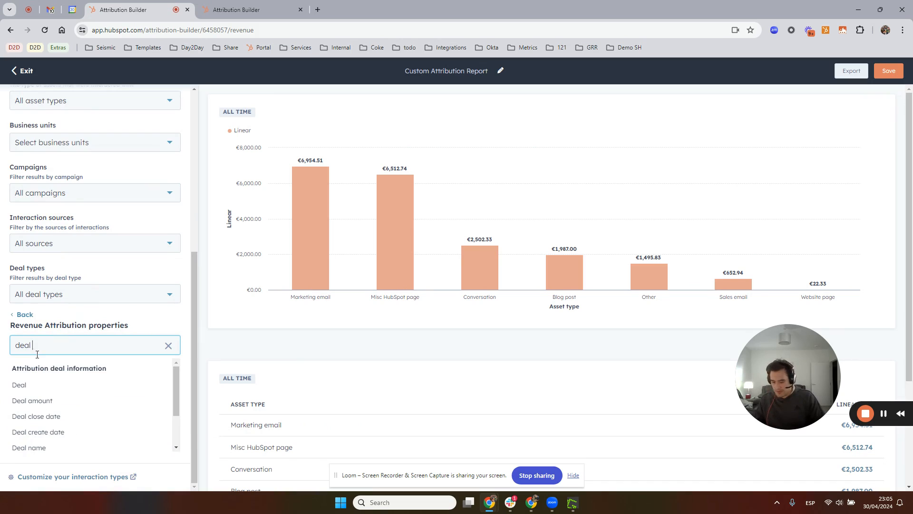
{"action": "type", "text": "stag"}
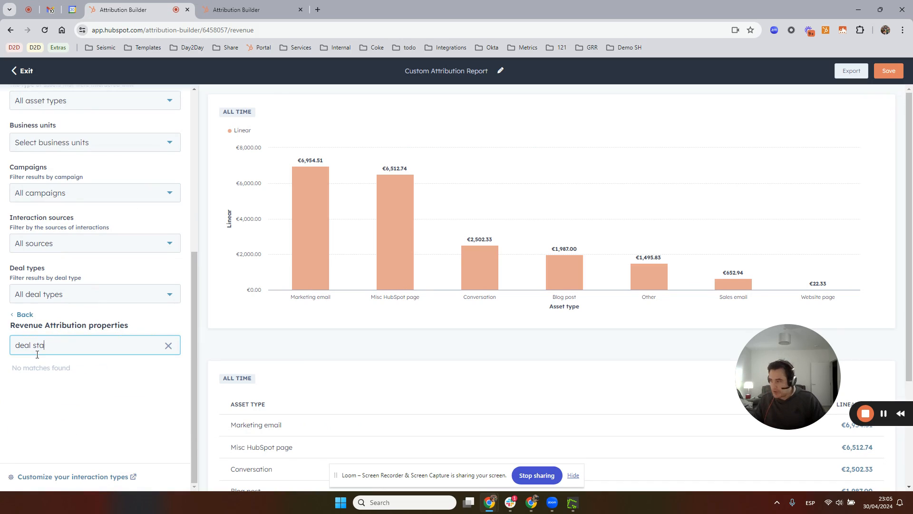
Search the filter properties for "sta", clear the search and leave the property list without adding a filter
{"action": "key", "text": "BackSpace"}
{"action": "key", "text": "BackSpace"}
{"action": "key", "text": "BackSpace"}
{"action": "key", "text": "BackSpace"}
{"action": "key", "text": "BackSpace"}
{"action": "key", "text": "BackSpace"}
{"action": "key", "text": "BackSpace"}
{"action": "key", "text": "BackSpace"}
{"action": "type", "text": "sta"}
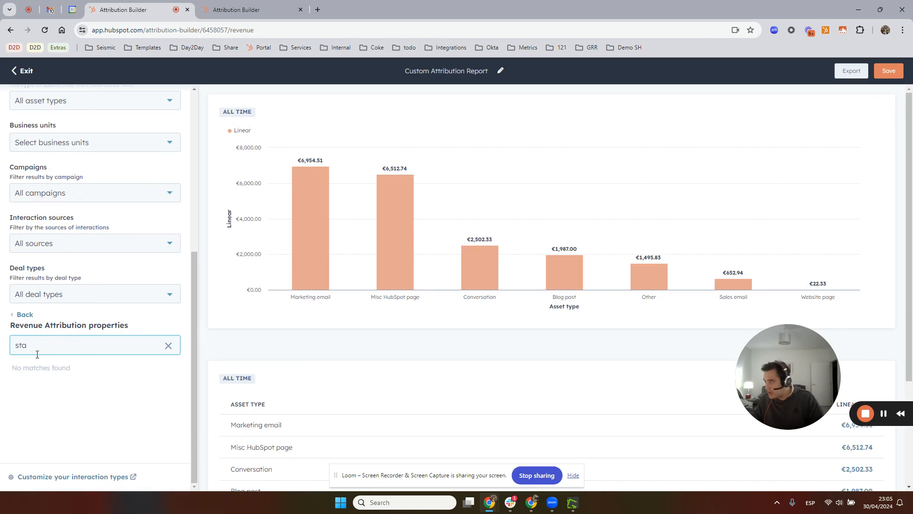
{"action": "key", "text": "BackSpace"}
{"action": "key", "text": "BackSpace"}
{"action": "key", "text": "BackSpace"}
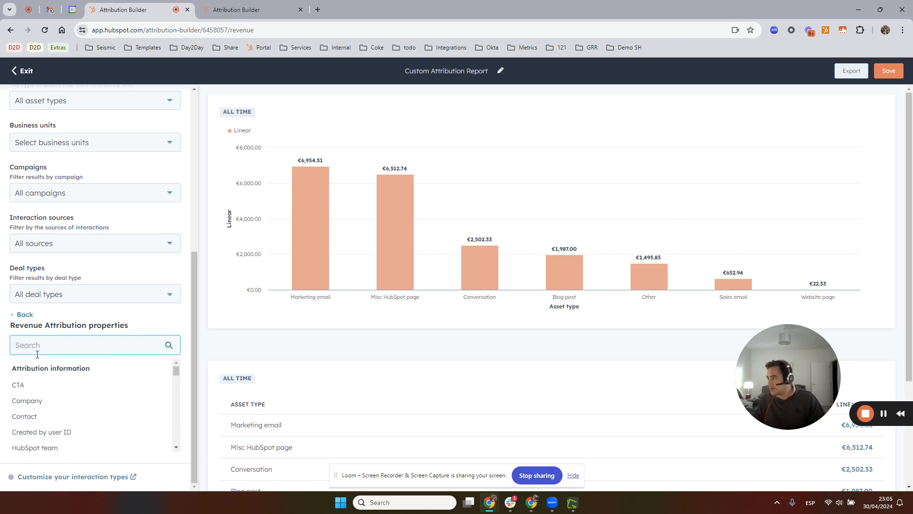
{"action": "left_click", "coordinate": [25, 314]}
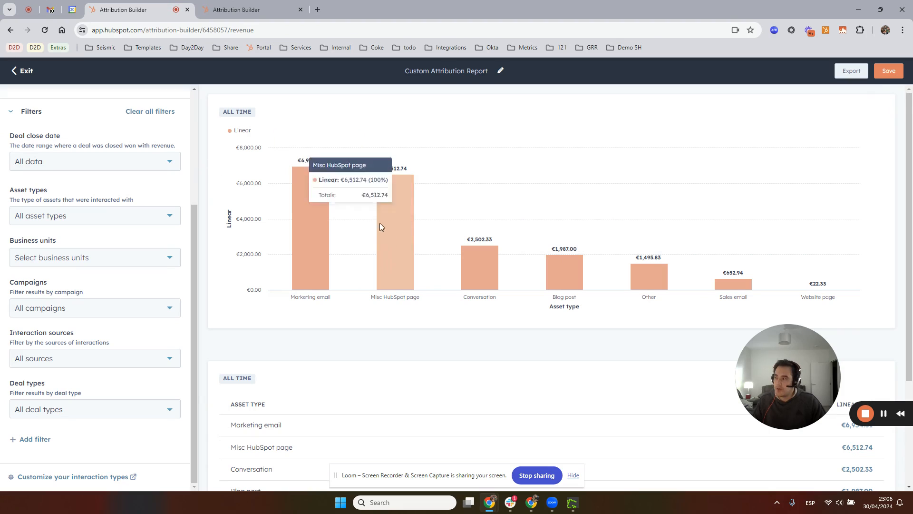
{"action": "scroll", "coordinate": [170, 260], "scroll_direction": "up", "scroll_amount": 1}
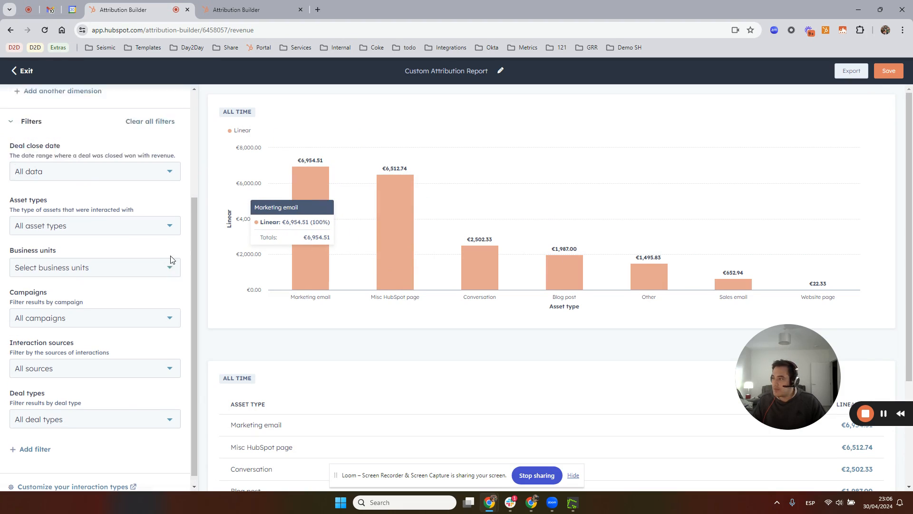
{"action": "scroll", "coordinate": [172, 259], "scroll_direction": "up", "scroll_amount": 3}
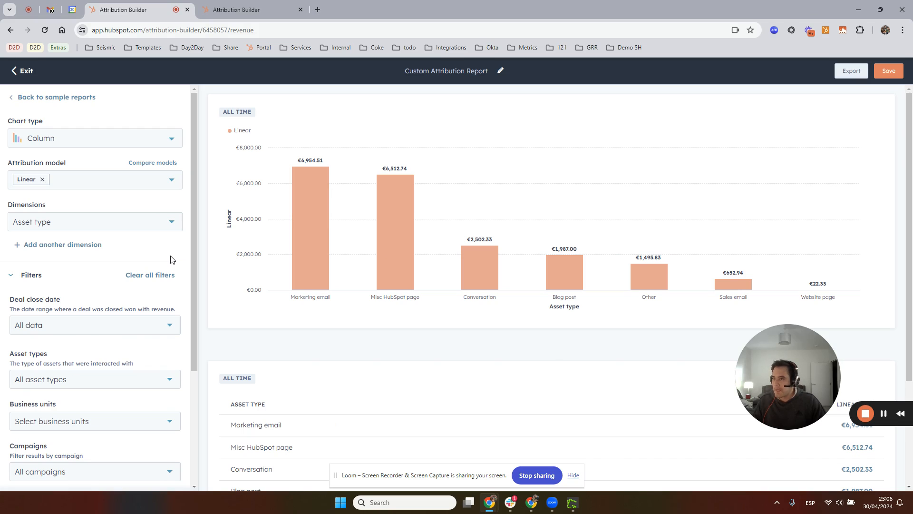
Glance at the revenue and deal create reports, exit the revenue report and start creating a new attribution report
{"action": "scroll", "coordinate": [171, 259], "scroll_direction": "down", "scroll_amount": 1}
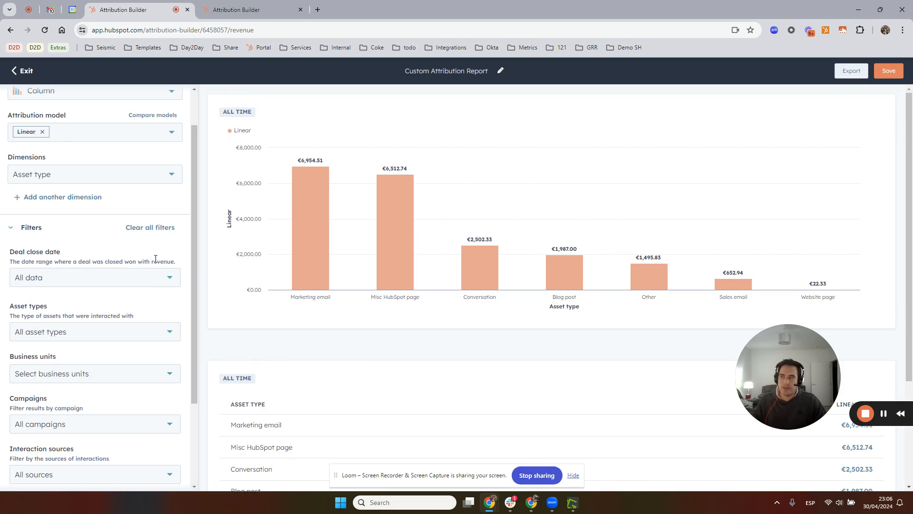
{"action": "left_click", "coordinate": [247, 5]}
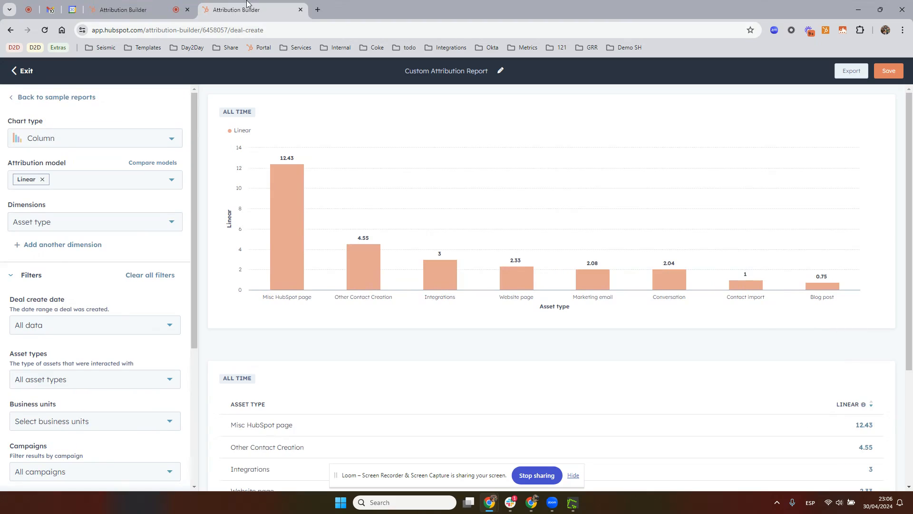
{"action": "left_click", "coordinate": [150, 7]}
{"action": "left_click", "coordinate": [22, 71]}
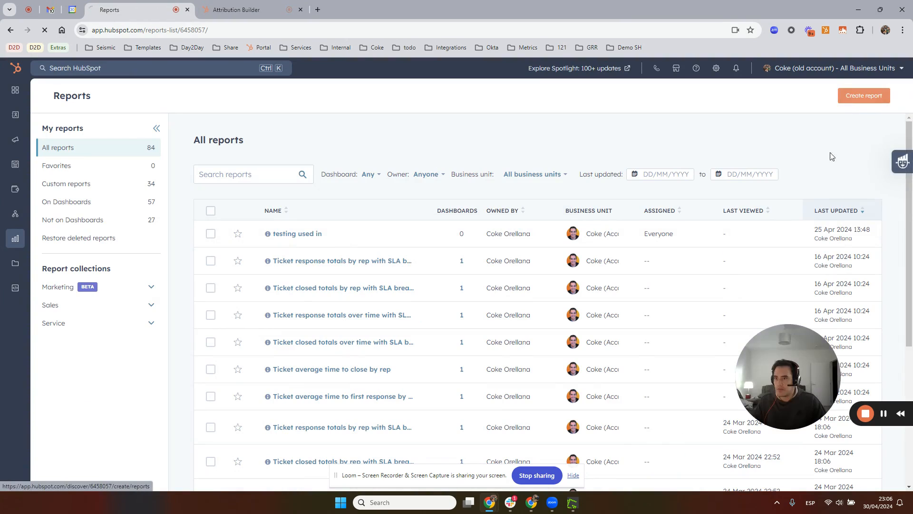
{"action": "left_click", "coordinate": [865, 95]}
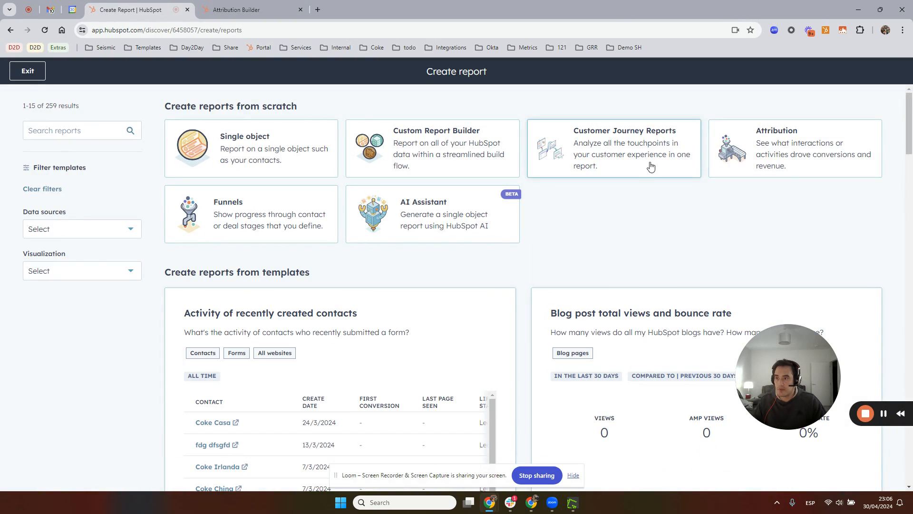
{"action": "left_click", "coordinate": [767, 170]}
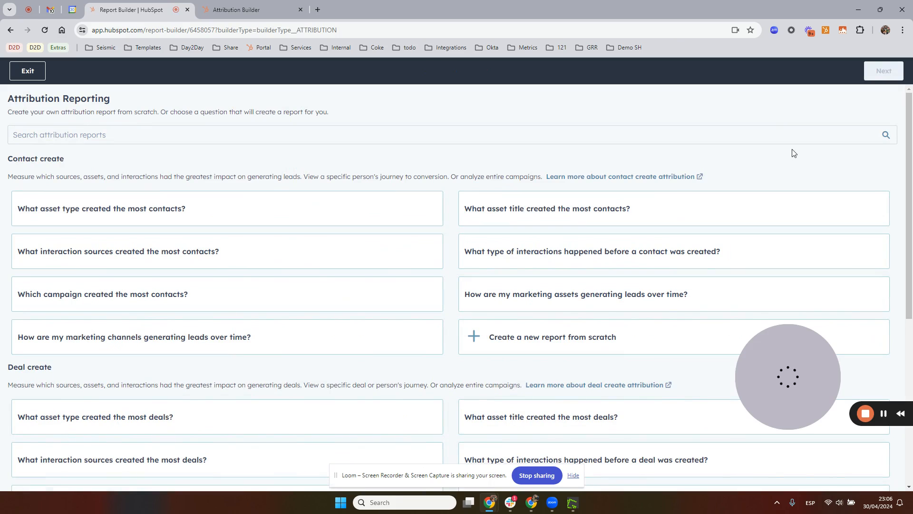
Open the help article on contact create attribution, and from it open the article on understanding attribution reporting
{"action": "left_click", "coordinate": [626, 177]}
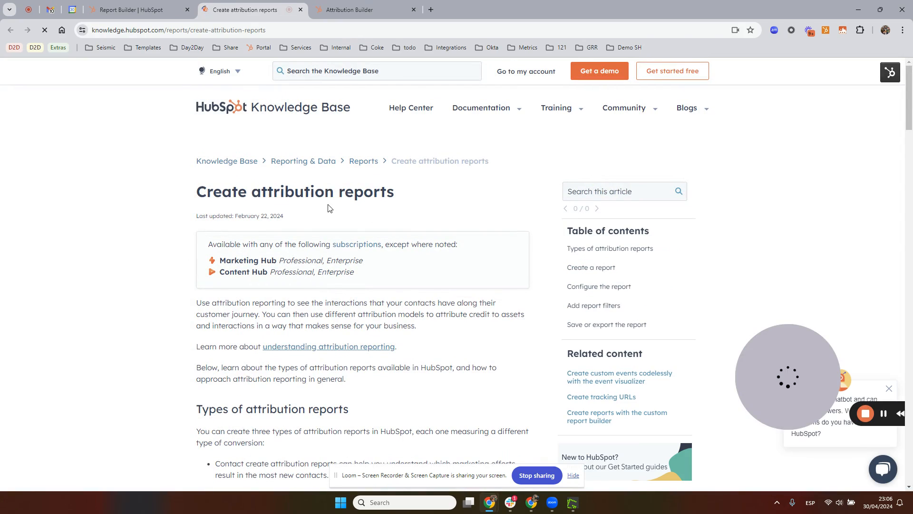
{"action": "scroll", "coordinate": [351, 268], "scroll_direction": "down", "scroll_amount": 1}
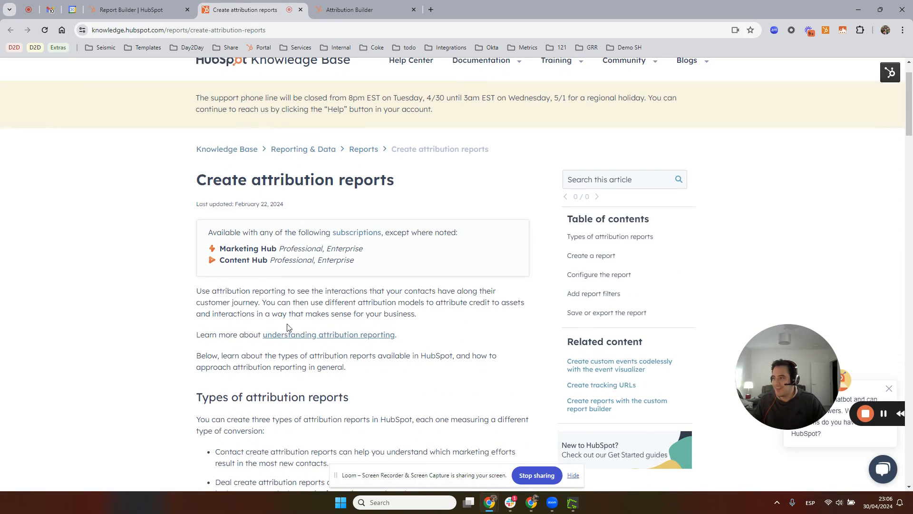
{"action": "middle_click", "coordinate": [285, 335]}
{"action": "left_click_drag", "start_coordinate": [350, 3], "coordinate": [248, 1]}
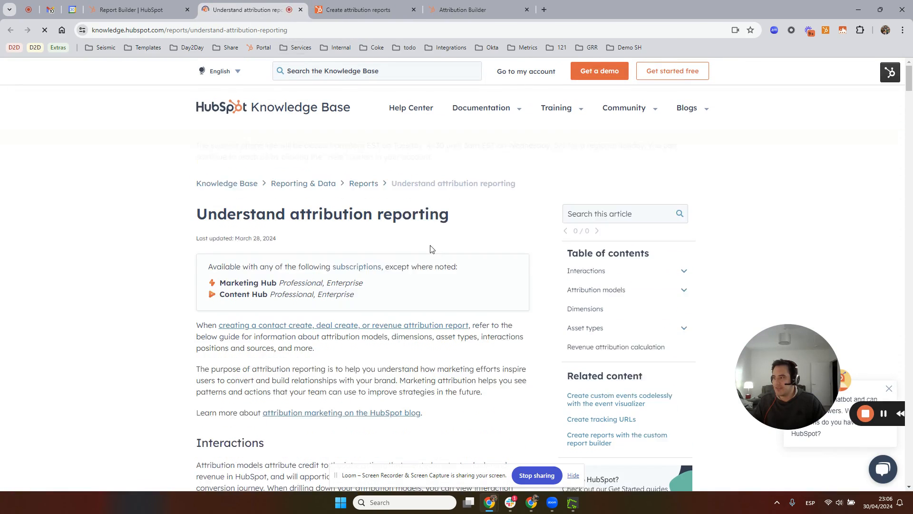
Examine the interaction types, interaction positions and attribution model introduction in the Understand attribution reporting article
{"action": "scroll", "coordinate": [433, 261], "scroll_direction": "down", "scroll_amount": 1}
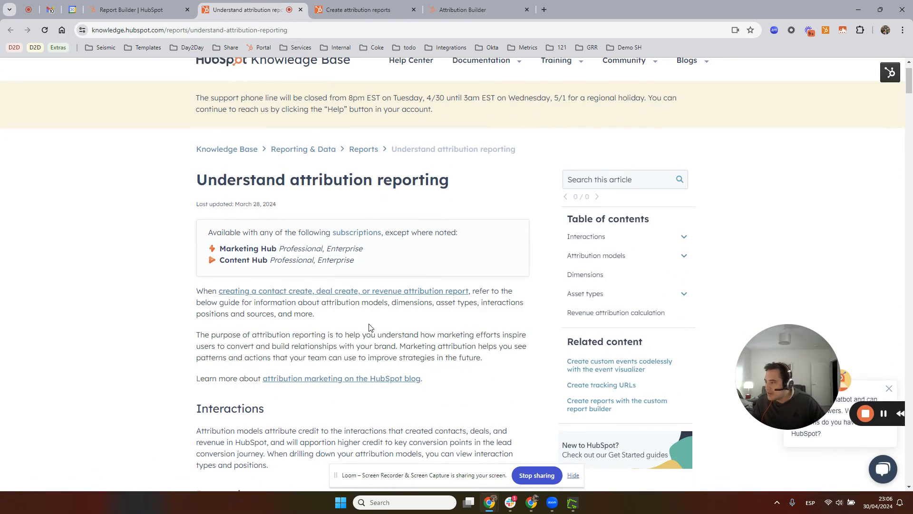
{"action": "scroll", "coordinate": [409, 319], "scroll_direction": "down", "scroll_amount": 6}
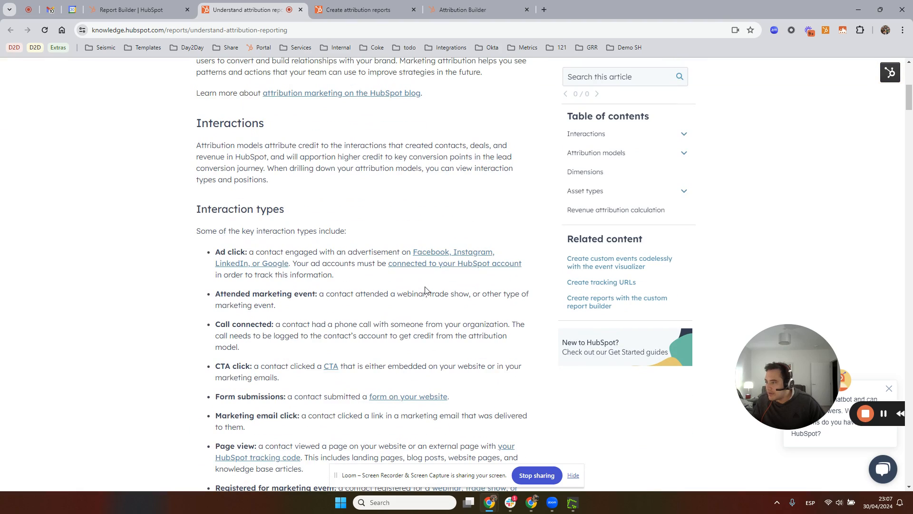
{"action": "scroll", "coordinate": [424, 288], "scroll_direction": "down", "scroll_amount": 8}
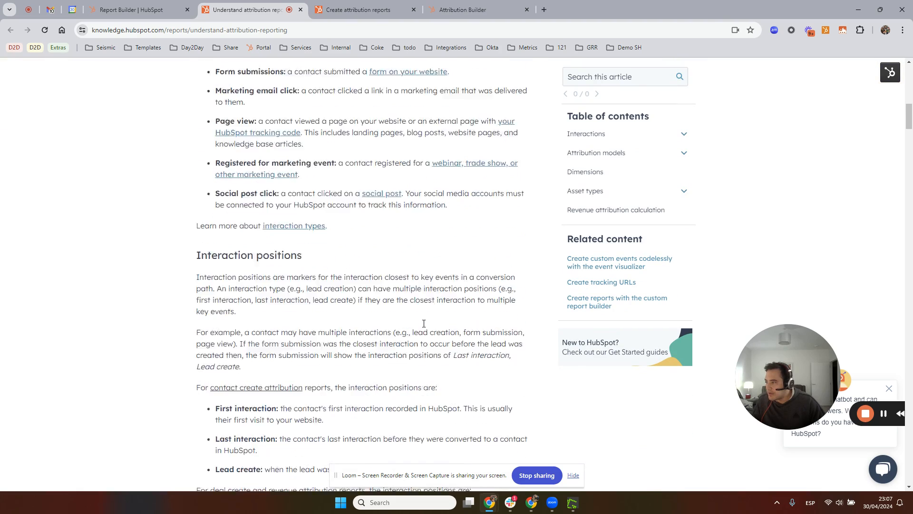
{"action": "scroll", "coordinate": [270, 334], "scroll_direction": "down", "scroll_amount": 2}
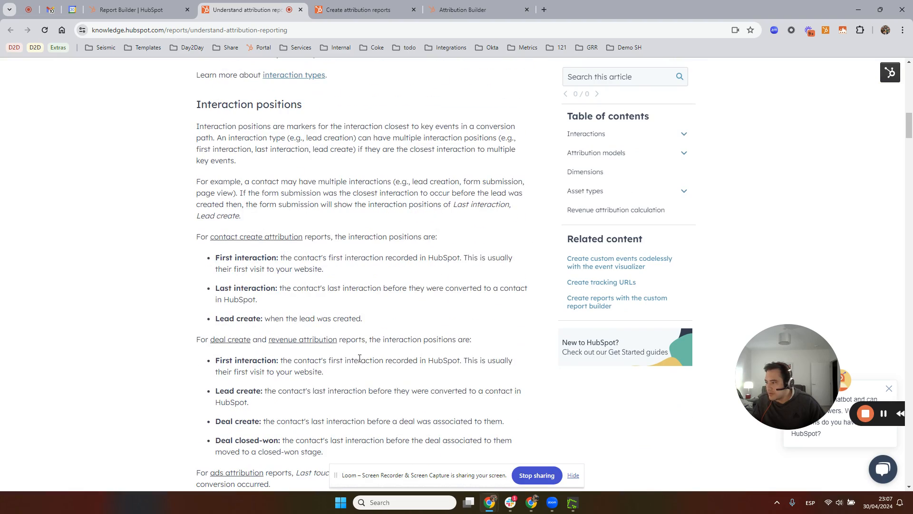
{"action": "scroll", "coordinate": [351, 237], "scroll_direction": "down", "scroll_amount": 18}
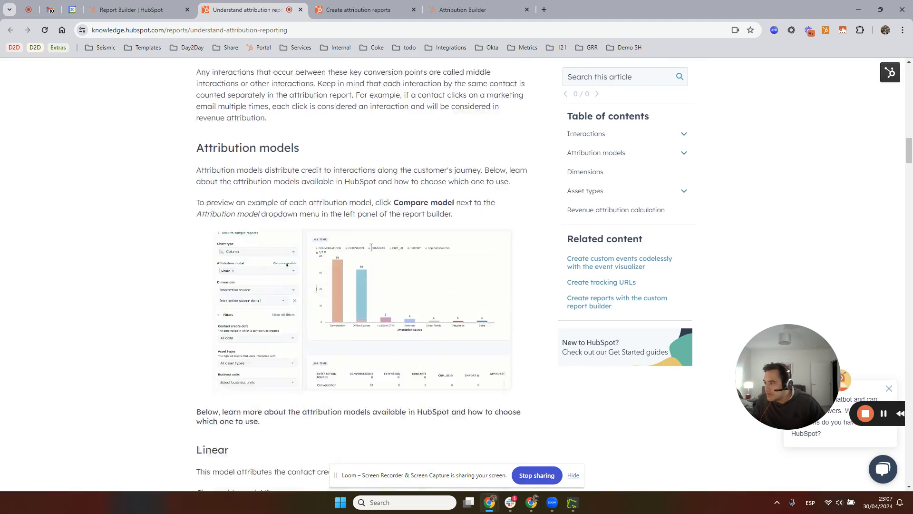
{"action": "scroll", "coordinate": [371, 252], "scroll_direction": "down", "scroll_amount": 6}
{"action": "scroll", "coordinate": [371, 252], "scroll_direction": "up", "scroll_amount": 6}
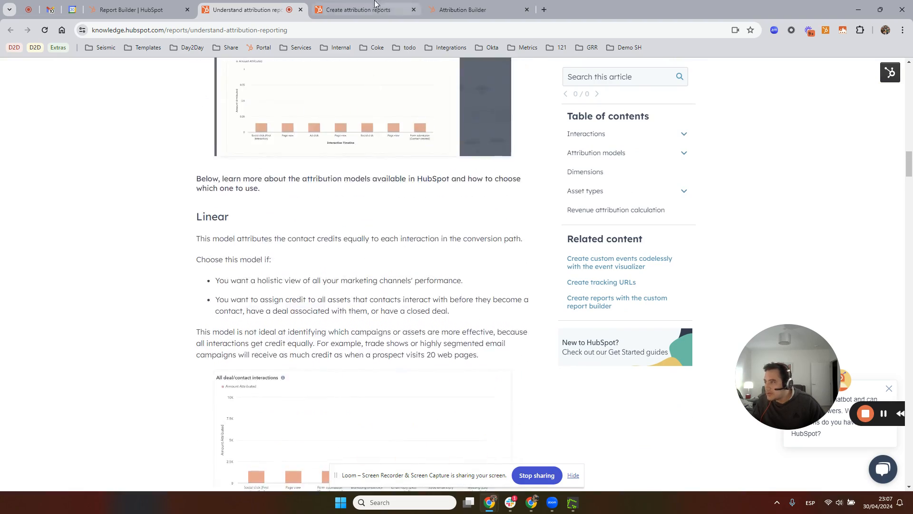
Return to the Create attribution reports article and examine its section on configuring the report
{"action": "key", "text": "ctrl+Tab"}
{"action": "scroll", "coordinate": [395, 318], "scroll_direction": "down", "scroll_amount": 11}
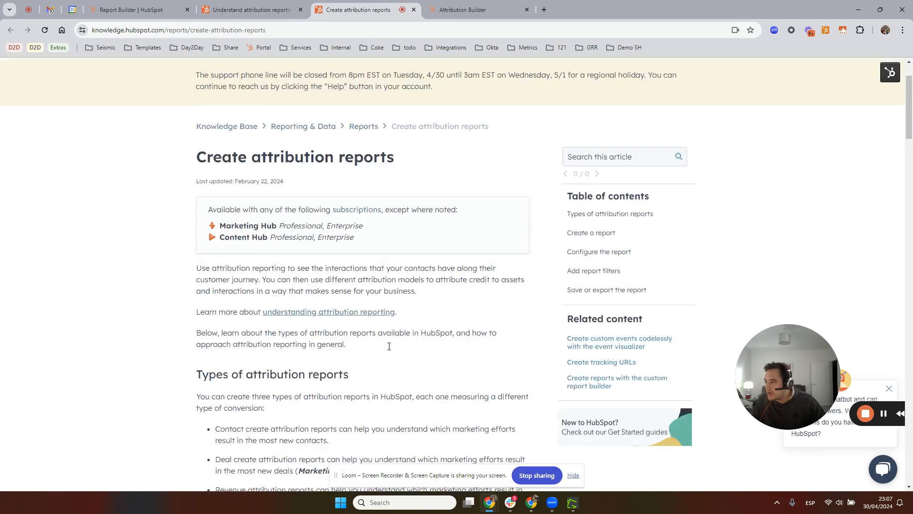
{"action": "scroll", "coordinate": [390, 309], "scroll_direction": "down", "scroll_amount": 6}
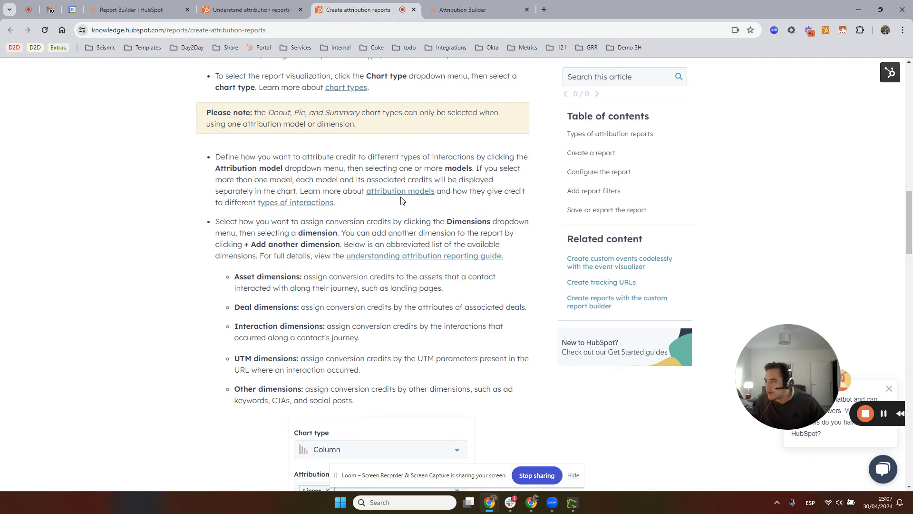
{"action": "middle_click", "coordinate": [312, 206]}
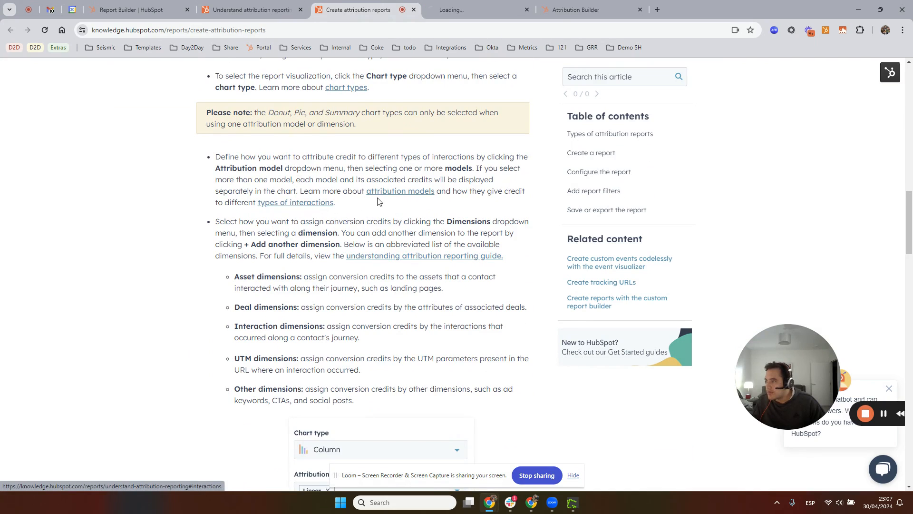
{"action": "middle_click", "coordinate": [380, 196]}
{"action": "middle_click", "coordinate": [385, 195]}
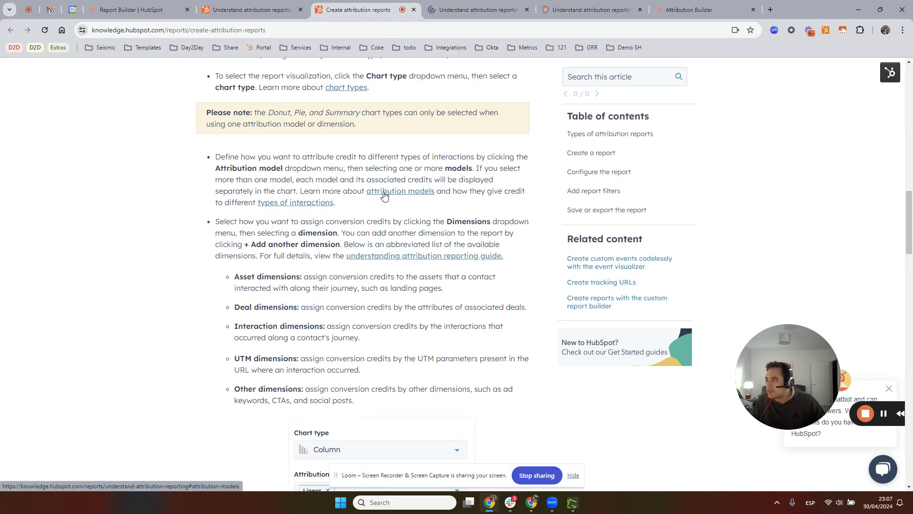
{"action": "left_click", "coordinate": [528, 10]}
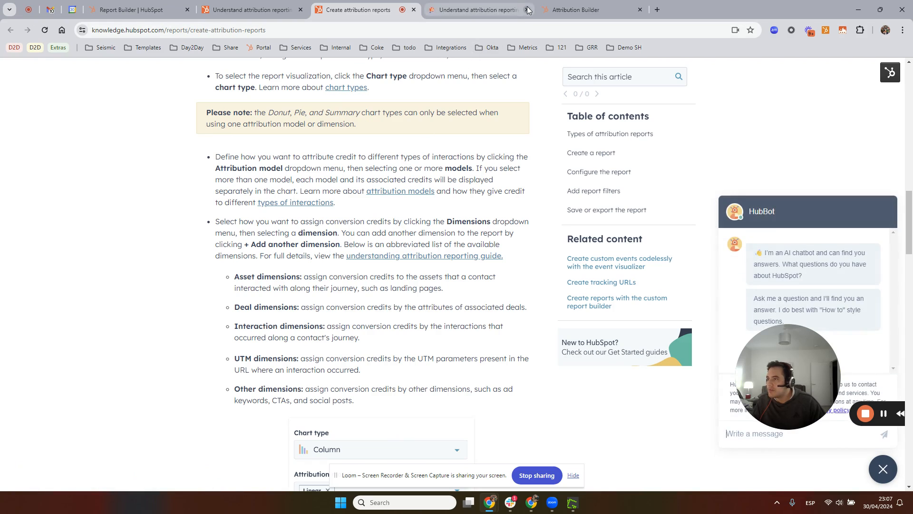
{"action": "left_click", "coordinate": [527, 10]}
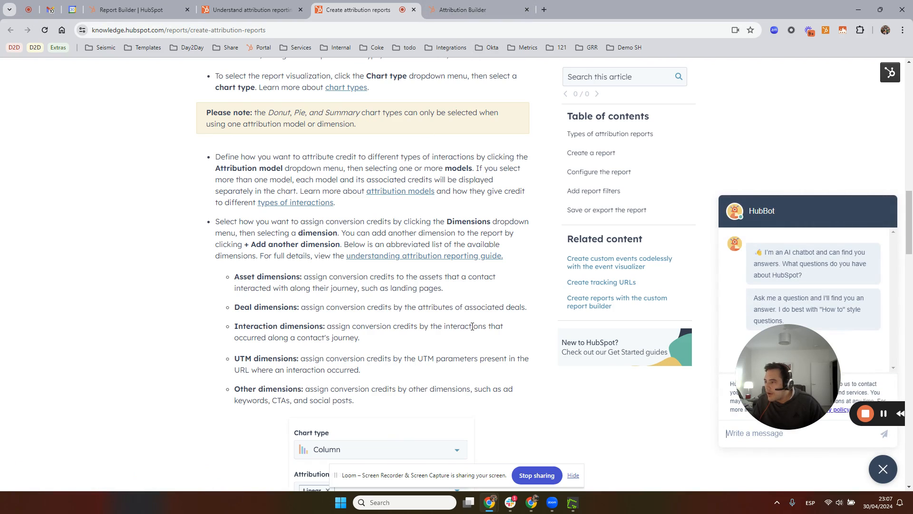
Examine the filter and saving sections of Create attribution reports, and the models, dimensions and asset types in Understand attribution reporting
{"action": "scroll", "coordinate": [455, 276], "scroll_direction": "down", "scroll_amount": 20}
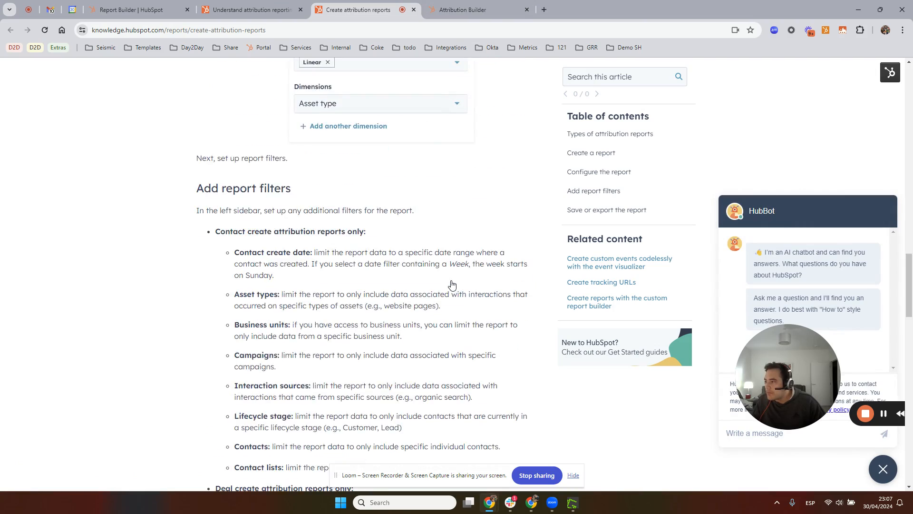
{"action": "scroll", "coordinate": [451, 281], "scroll_direction": "down", "scroll_amount": 15}
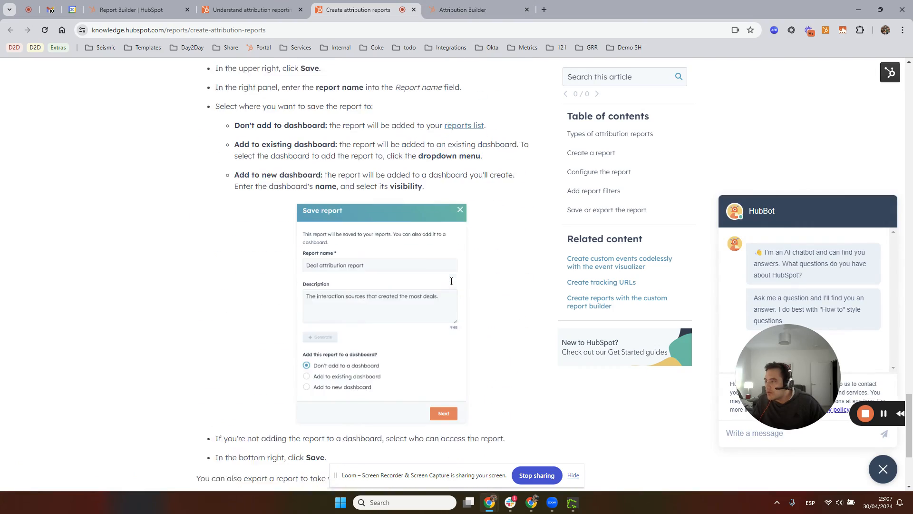
{"action": "left_click", "coordinate": [247, 9]}
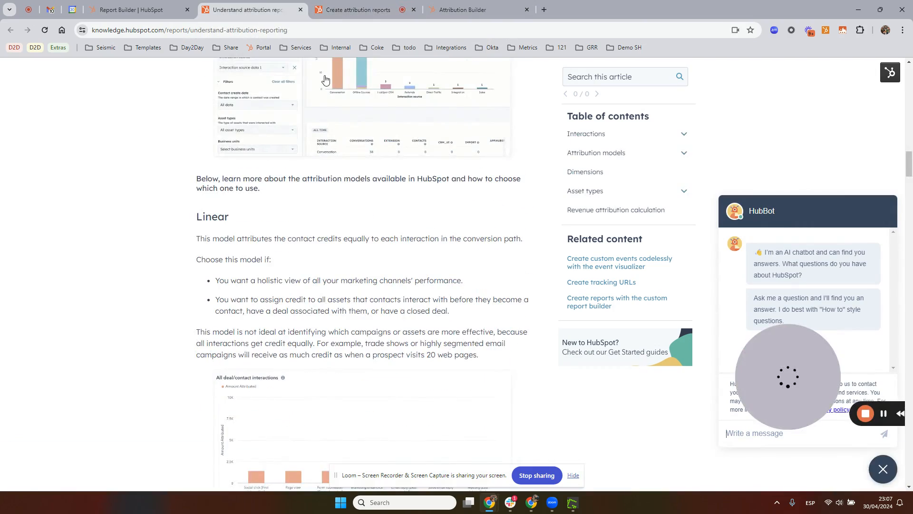
{"action": "scroll", "coordinate": [457, 285], "scroll_direction": "down", "scroll_amount": 15}
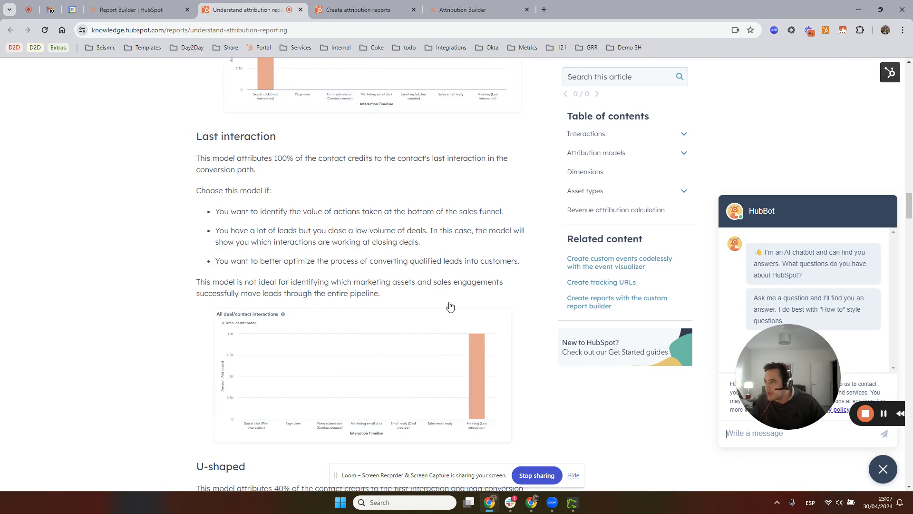
{"action": "scroll", "coordinate": [452, 305], "scroll_direction": "down", "scroll_amount": 20}
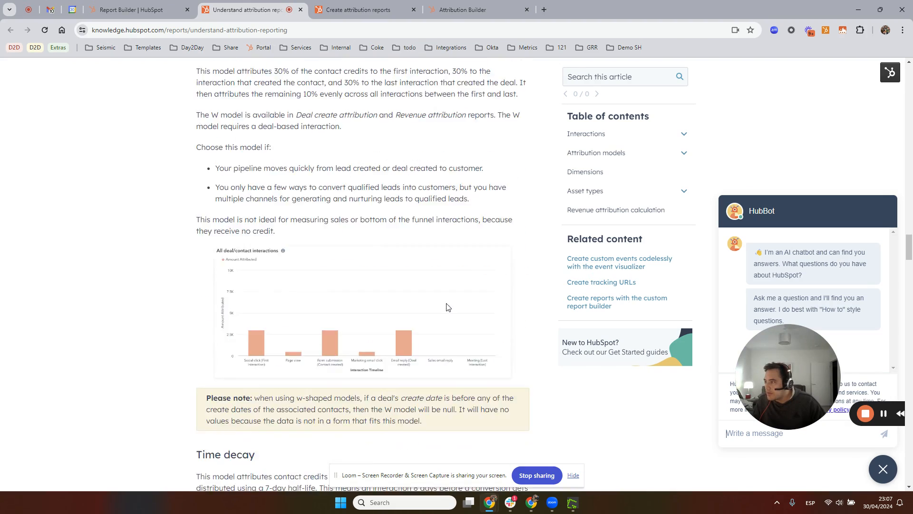
{"action": "scroll", "coordinate": [446, 307], "scroll_direction": "down", "scroll_amount": 20}
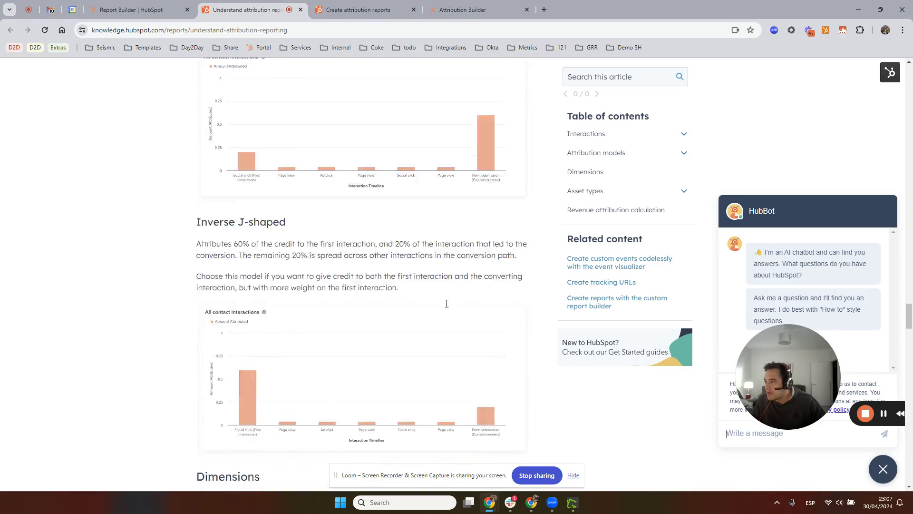
{"action": "scroll", "coordinate": [444, 305], "scroll_direction": "down", "scroll_amount": 20}
{"action": "scroll", "coordinate": [445, 308], "scroll_direction": "up", "scroll_amount": 12}
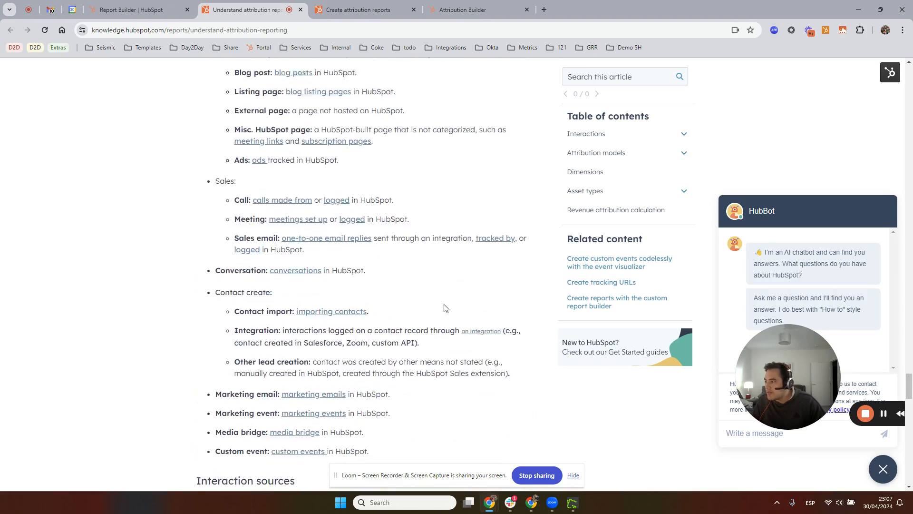
{"action": "scroll", "coordinate": [445, 308], "scroll_direction": "up", "scroll_amount": 9}
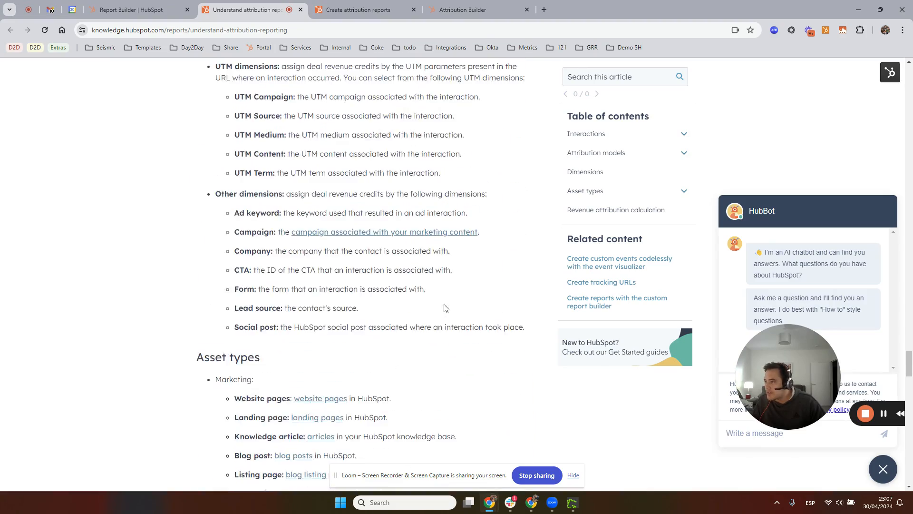
{"action": "scroll", "coordinate": [444, 305], "scroll_direction": "up", "scroll_amount": 4}
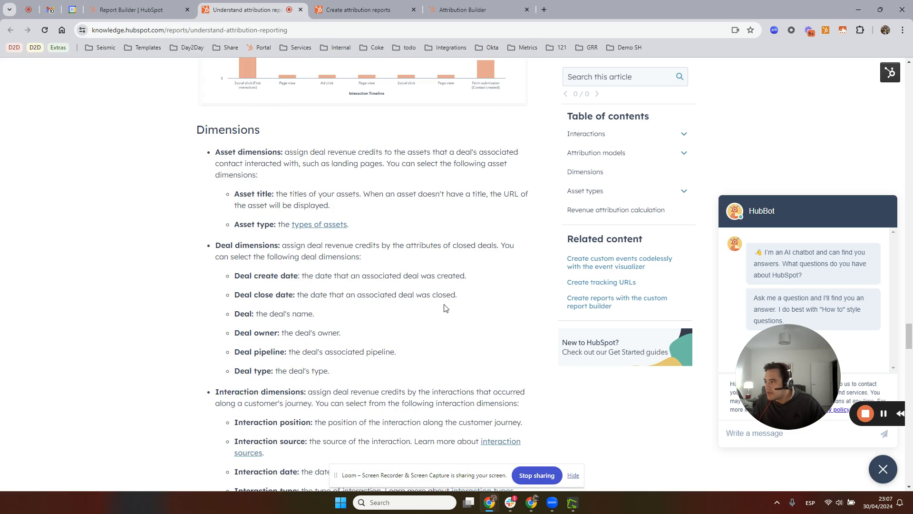
Open the types of assets link from the dimensions section and examine the linked article through its report configuration instructions
{"action": "middle_click", "coordinate": [337, 227]}
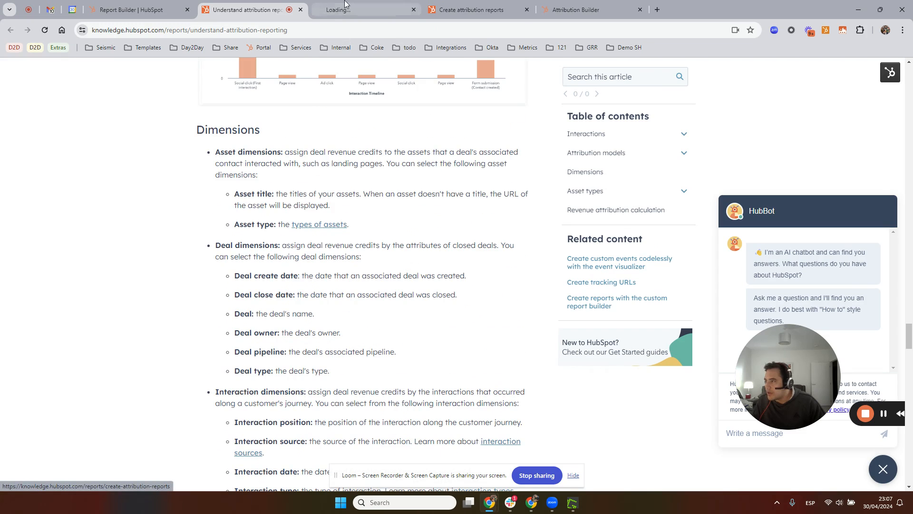
{"action": "left_click", "coordinate": [366, 9]}
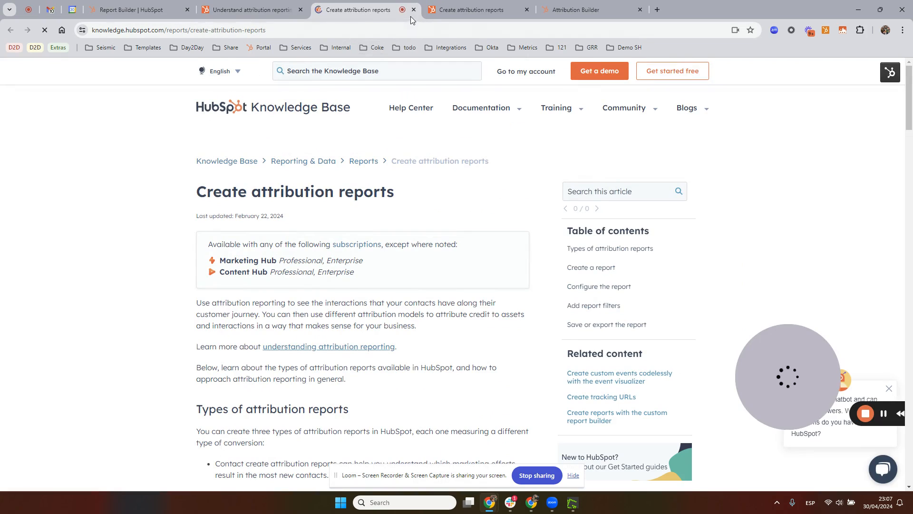
{"action": "scroll", "coordinate": [432, 226], "scroll_direction": "down", "scroll_amount": 1}
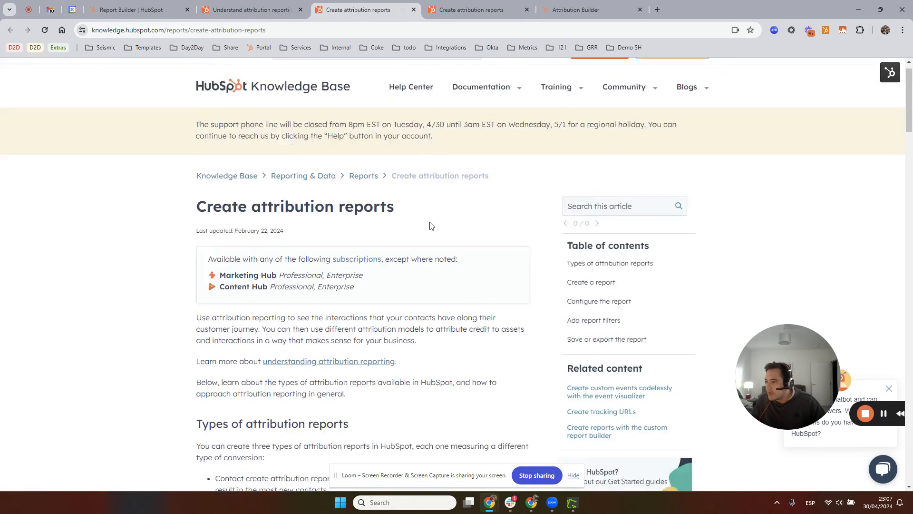
{"action": "scroll", "coordinate": [431, 226], "scroll_direction": "down", "scroll_amount": 3}
{"action": "scroll", "coordinate": [402, 296], "scroll_direction": "down", "scroll_amount": 4}
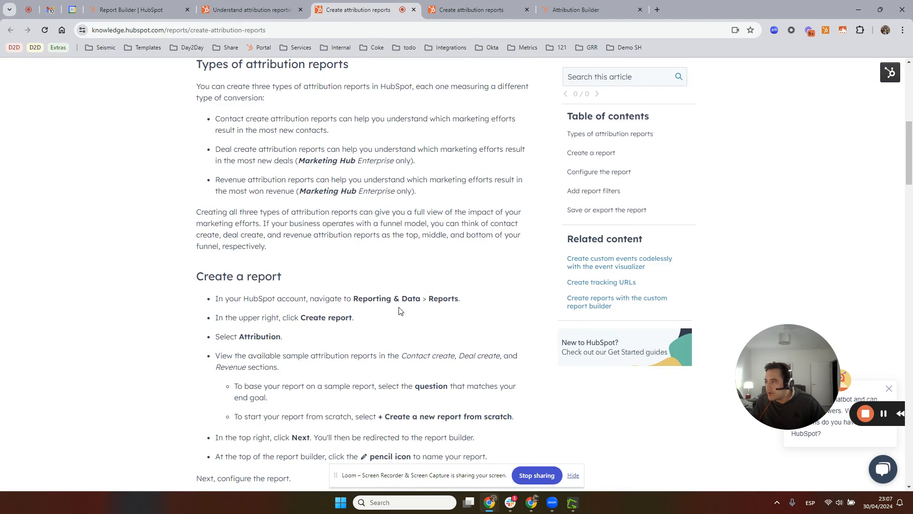
{"action": "scroll", "coordinate": [399, 311], "scroll_direction": "down", "scroll_amount": 4}
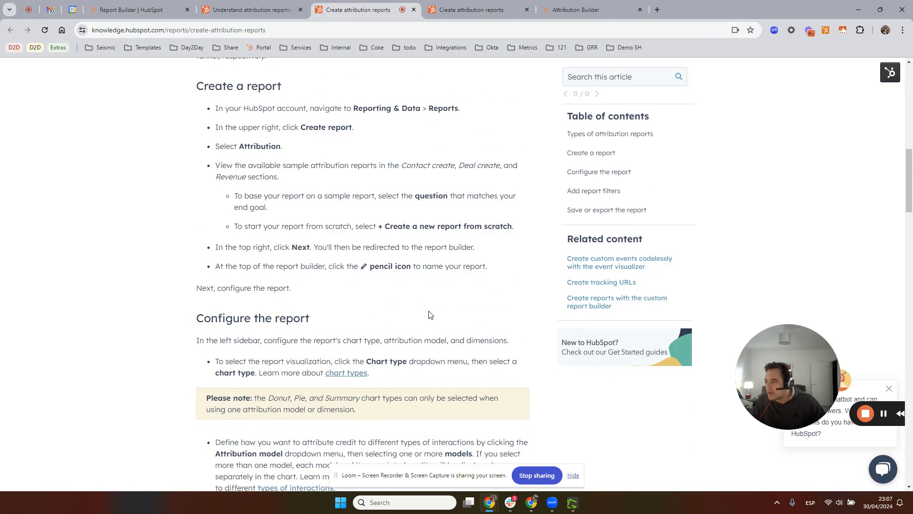
{"action": "scroll", "coordinate": [430, 314], "scroll_direction": "down", "scroll_amount": 6}
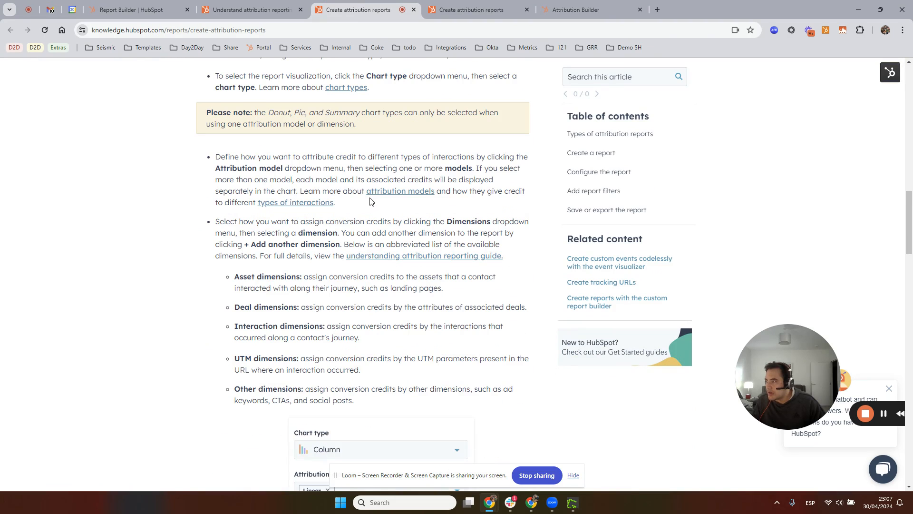
Open the linked attribution reporting guide, types of interactions and attribution models in separate tabs, and close those tabs again
{"action": "left_click", "coordinate": [402, 259], "text": "ctrl"}
{"action": "left_click", "coordinate": [306, 202], "text": "ctrl"}
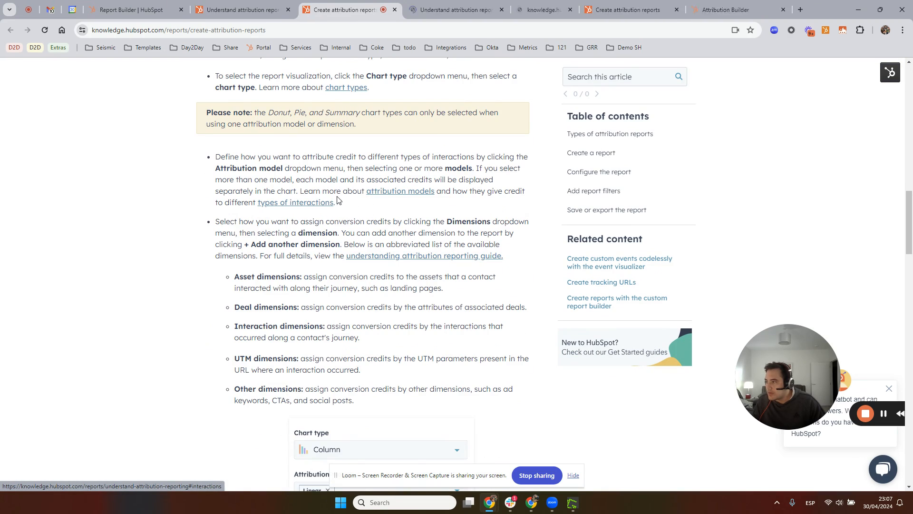
{"action": "left_click", "coordinate": [379, 191], "text": "ctrl"}
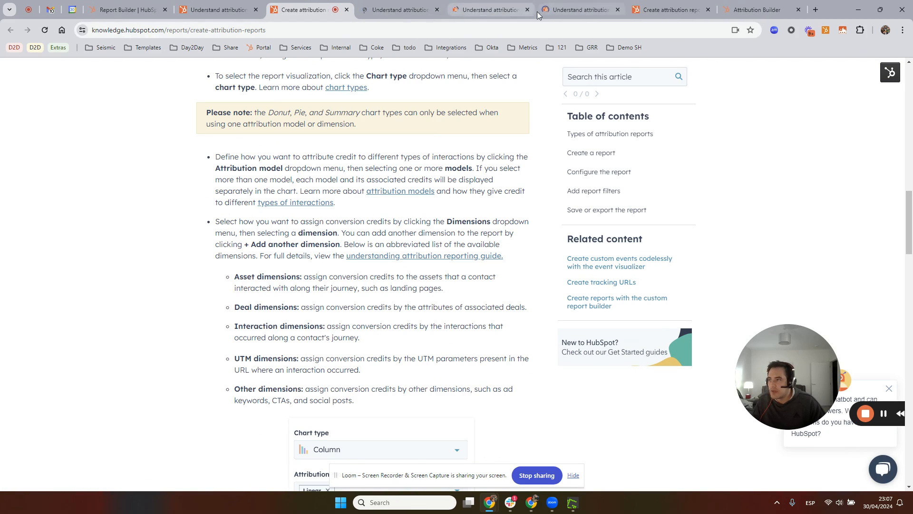
{"action": "left_click", "coordinate": [528, 10]}
{"action": "left_click", "coordinate": [438, 9]}
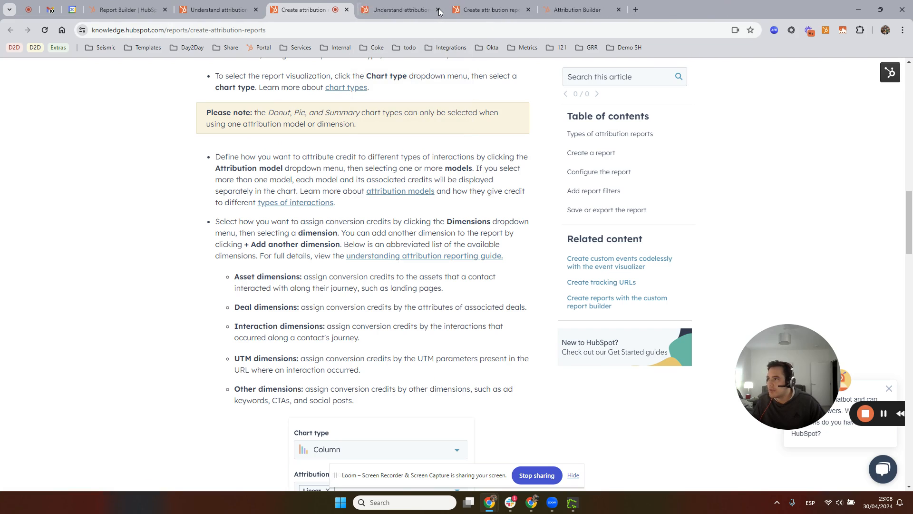
{"action": "left_click", "coordinate": [439, 10]}
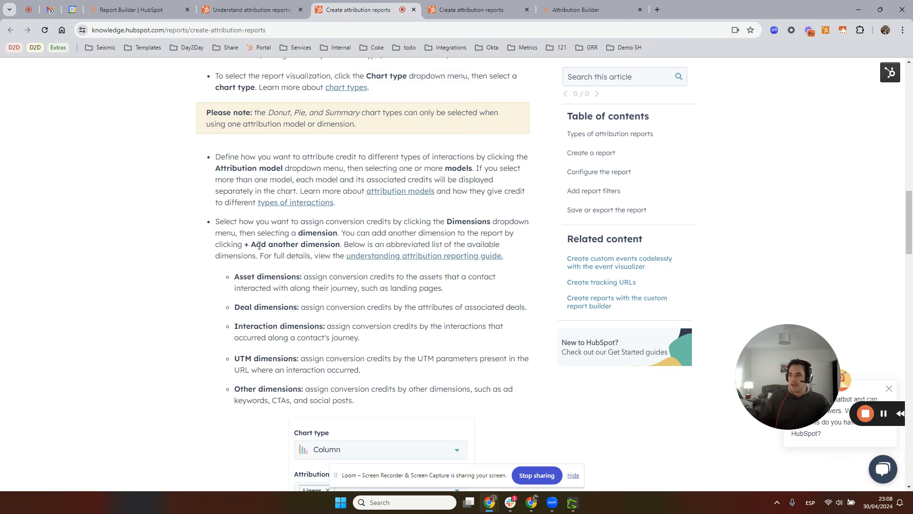
{"action": "scroll", "coordinate": [367, 251], "scroll_direction": "down", "scroll_amount": 8}
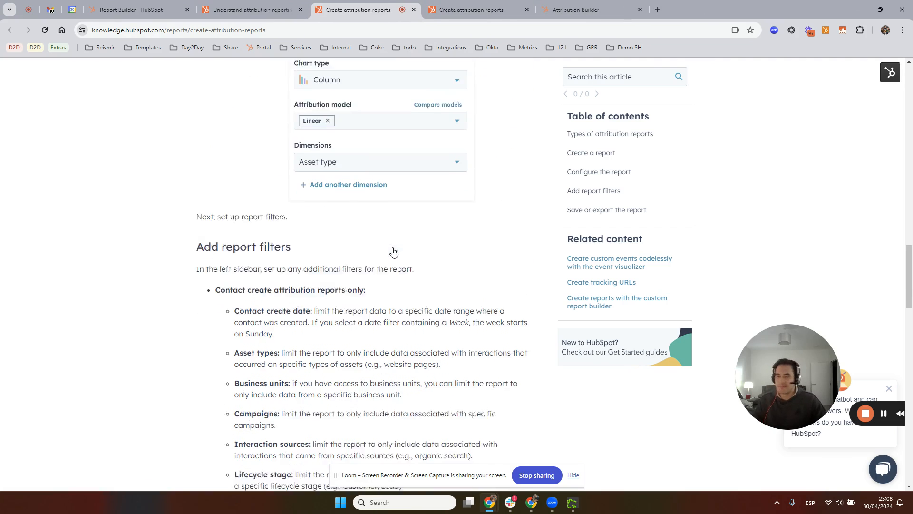
{"action": "left_click_drag", "start_coordinate": [812, 376], "coordinate": [677, 426]}
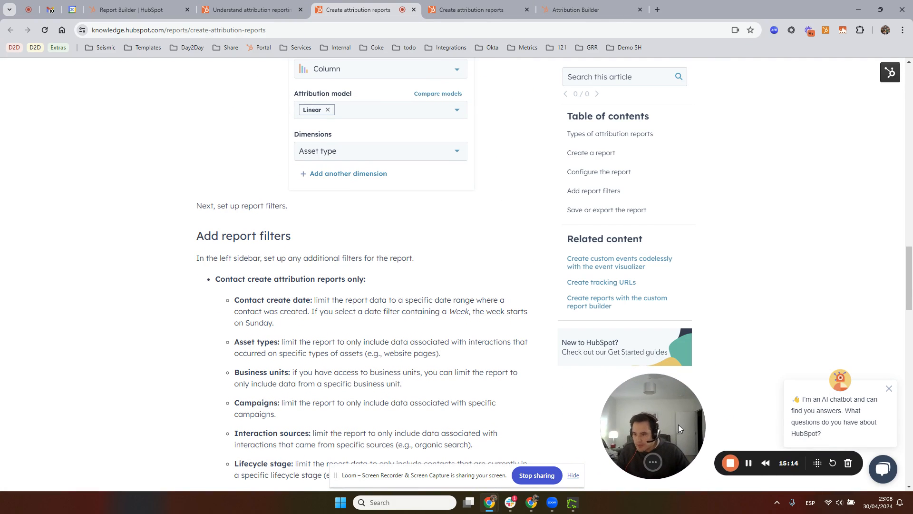